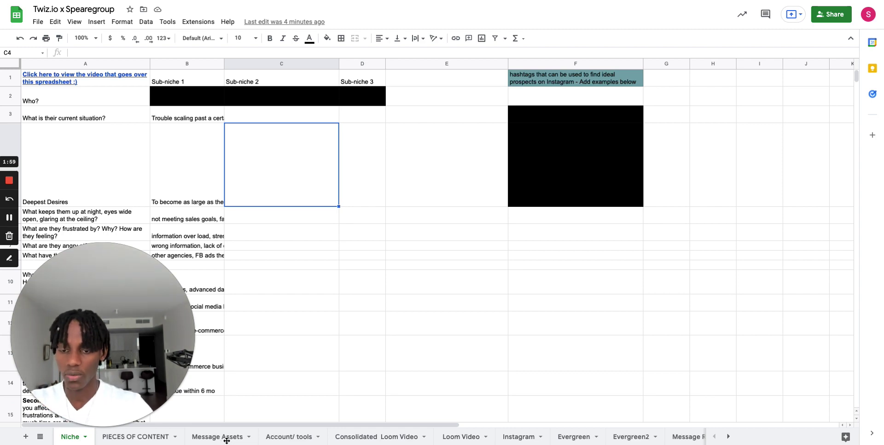
In the Foundational Copywriting Sheet, check the Account/ tools A3 choices (keeping VPN), then view PIECES OF CONTENT
mouse_move(331, 0)
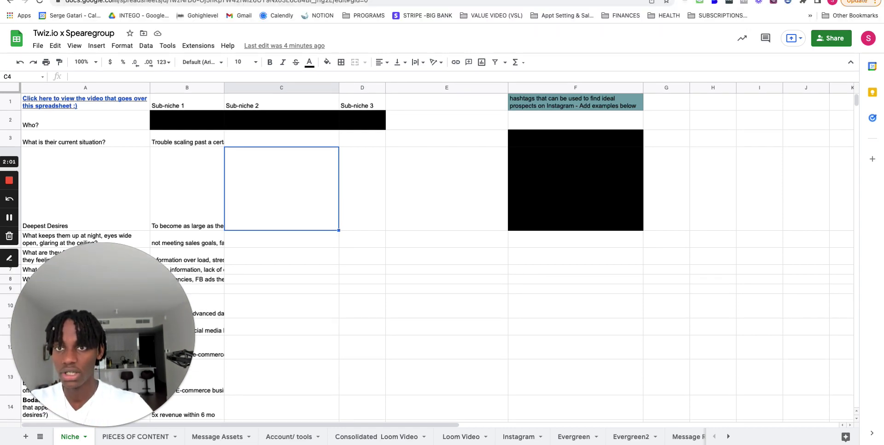
left_click(235, 0)
left_click(312, 438)
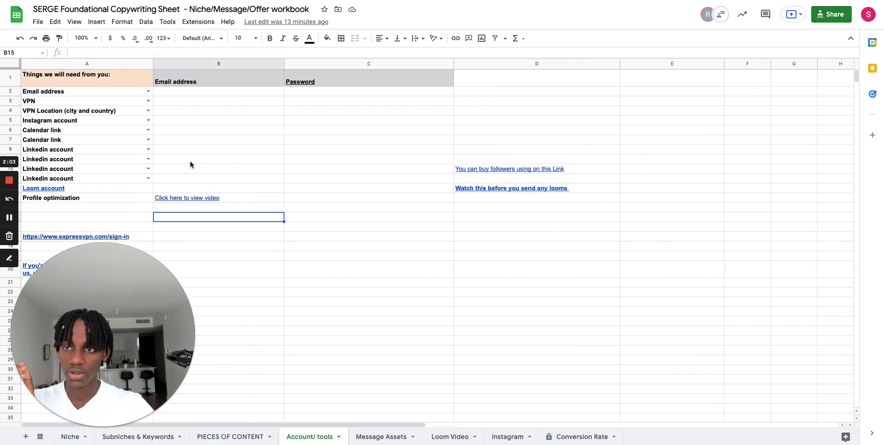
left_click(148, 101)
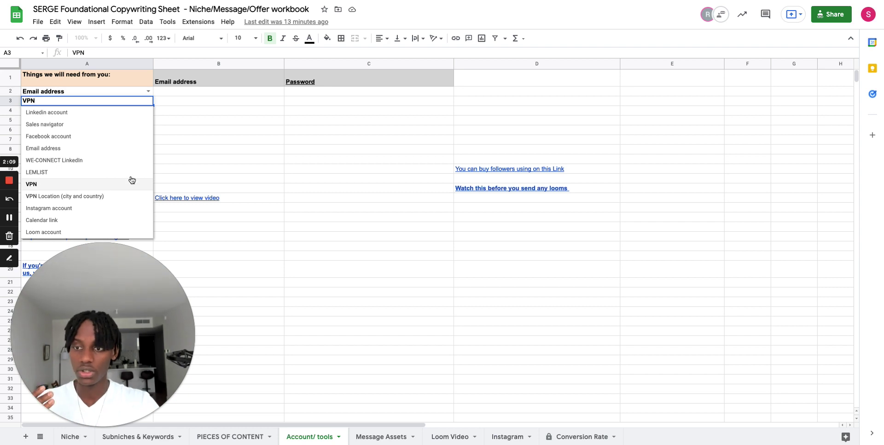
left_click(216, 134)
left_click(225, 437)
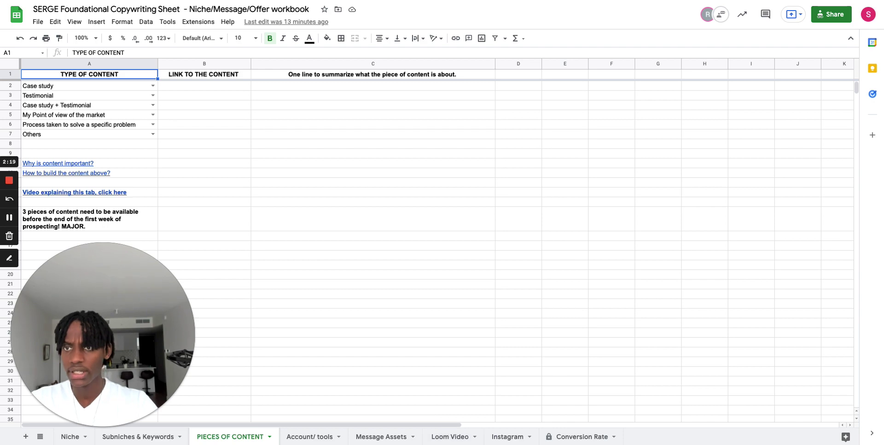
Return to the Twiz.io x Spearegroup spreadsheet's Niche sheet
left_click(414, 0)
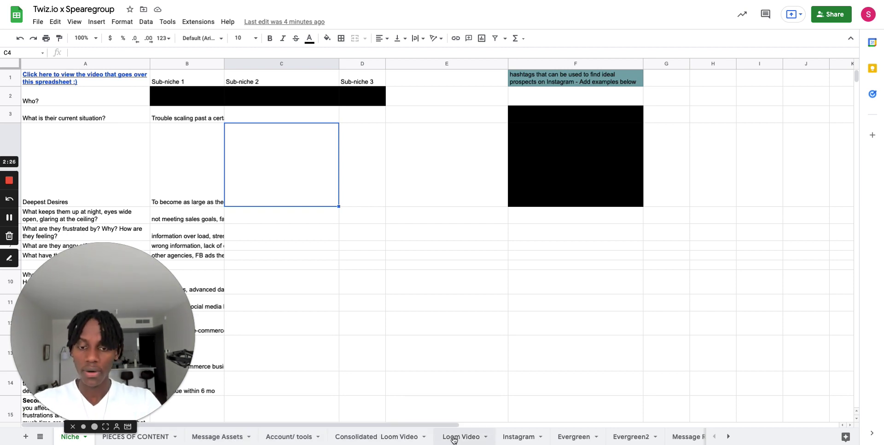
Open the Instagram sheet and scroll through its lead rows and date columns
left_click(517, 437)
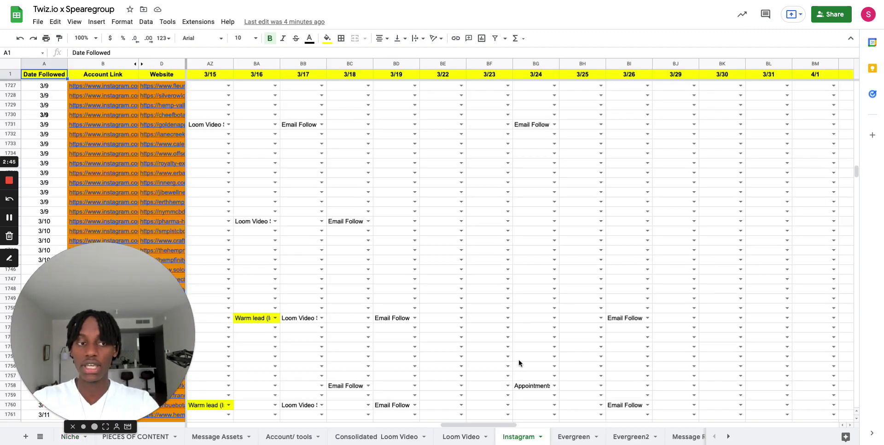
scroll(376, 238, "up", 20)
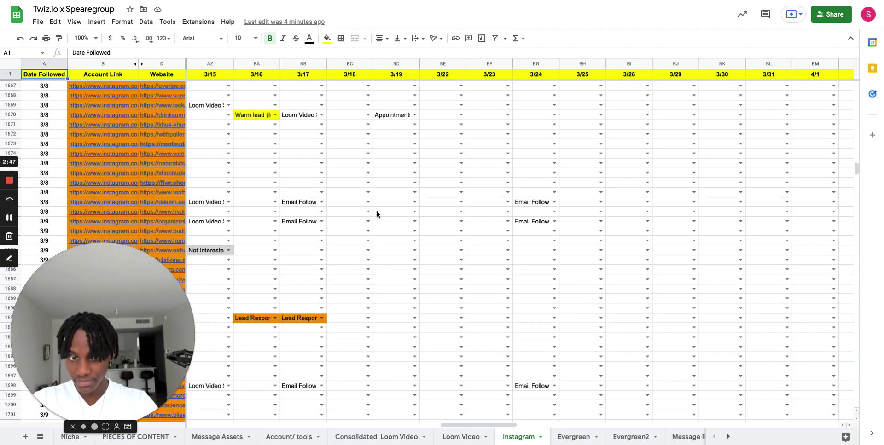
scroll(378, 202, "up", 20)
scroll(379, 203, "left", 10)
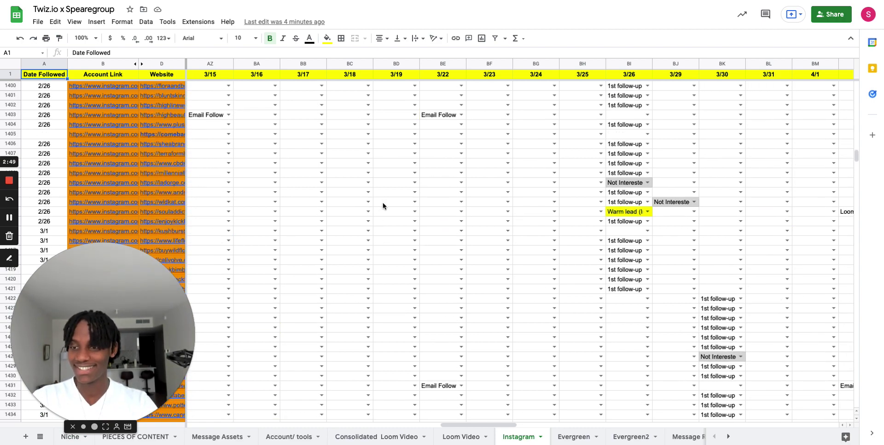
scroll(383, 201, "up", 15)
scroll(383, 200, "left", 10)
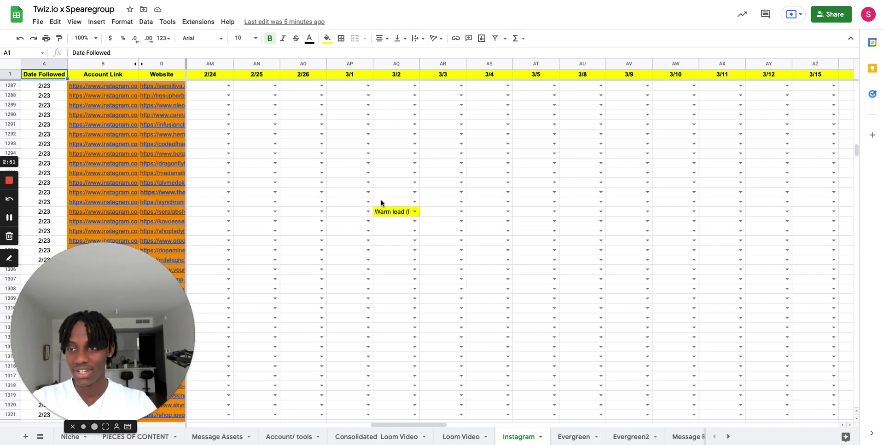
scroll(387, 199, "up", 20)
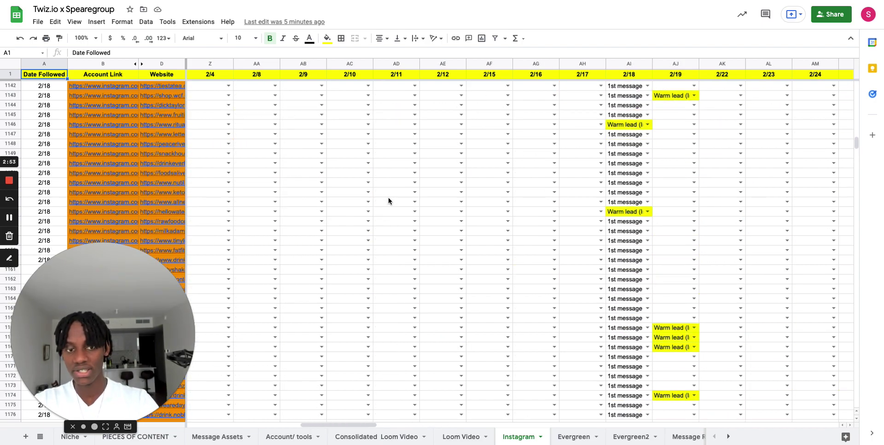
scroll(389, 198, "up", 20)
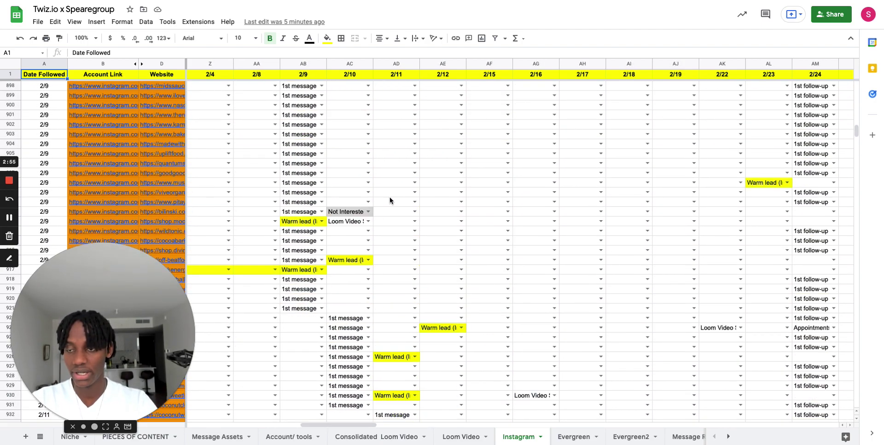
scroll(391, 200, "down", 20)
scroll(390, 199, "left", 15)
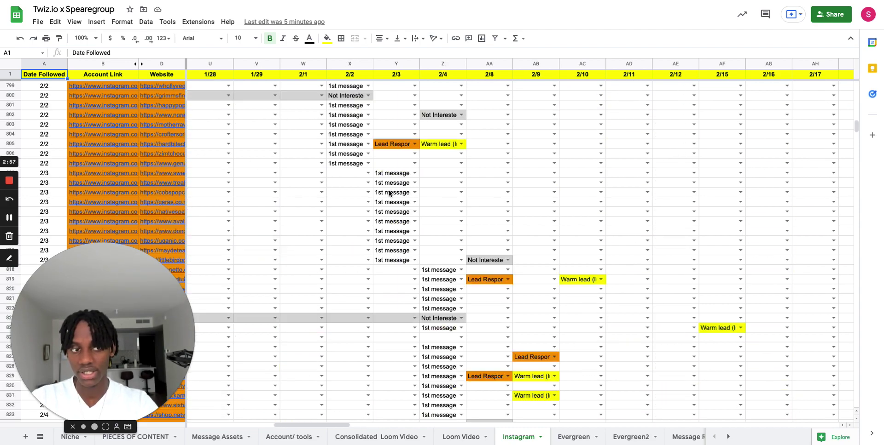
scroll(393, 204, "down", 12)
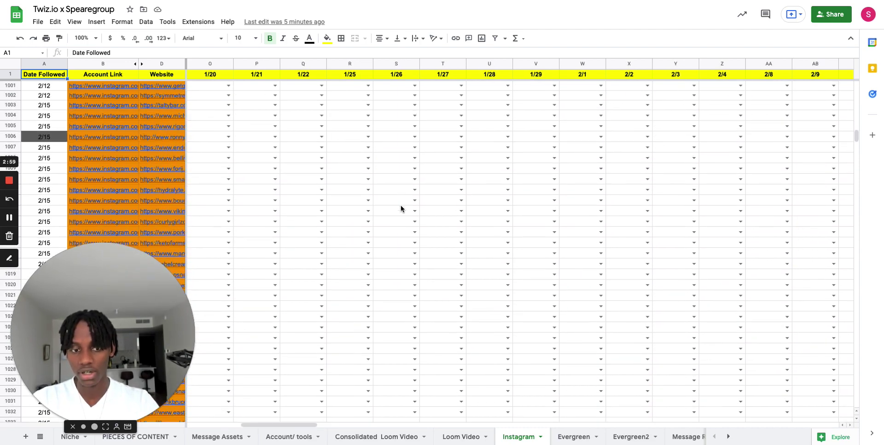
scroll(391, 200, "right", 15)
scroll(390, 198, "down", 20)
scroll(385, 219, "left", 7)
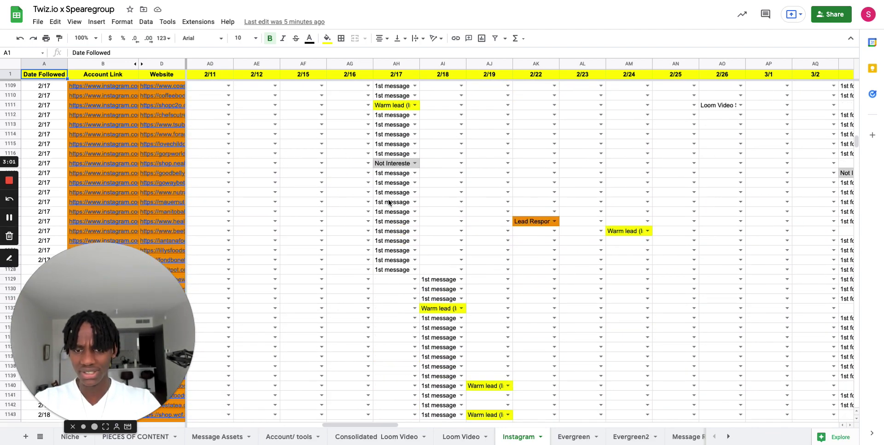
scroll(350, 172, "down", 20)
scroll(351, 169, "right", 20)
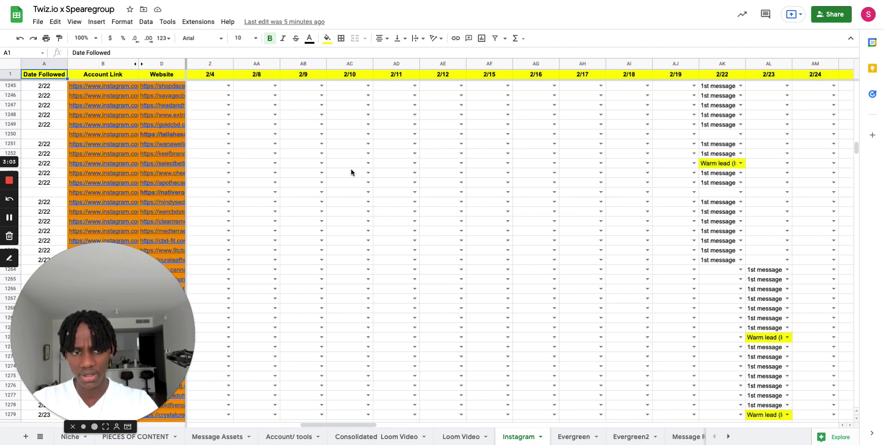
scroll(364, 193, "down", 20)
Scroll further down the Instagram tracker, then switch to the Consolidated Loom Video sheet
scroll(368, 212, "left", 2)
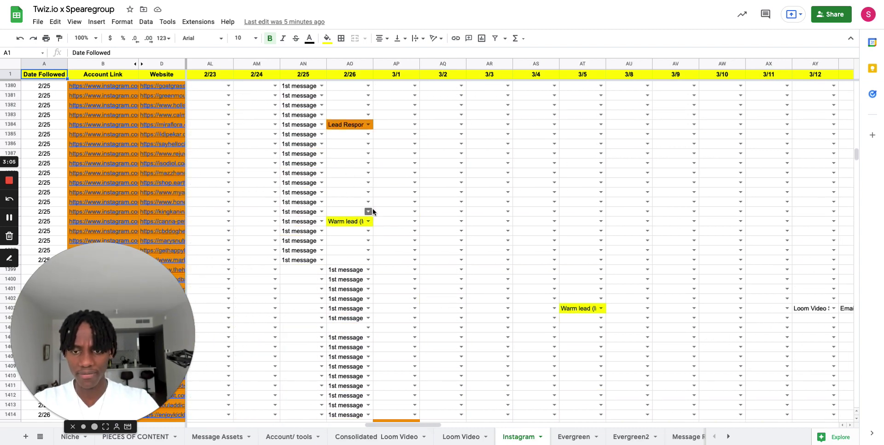
scroll(359, 230, "down", 20)
scroll(361, 254, "left", 20)
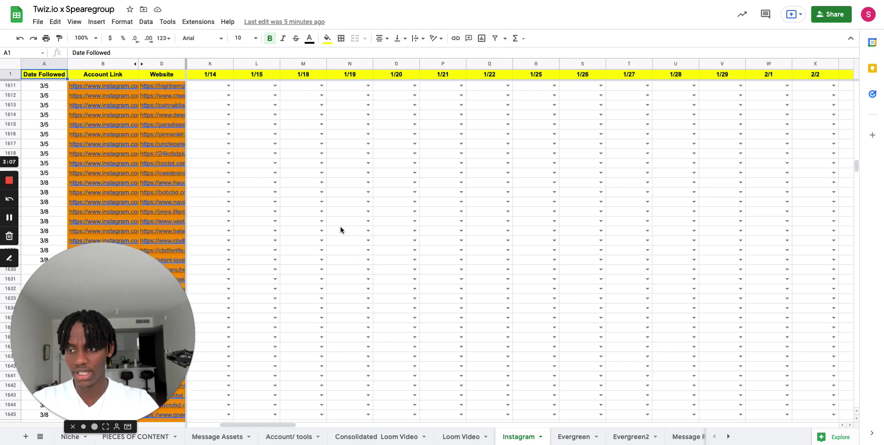
scroll(350, 233, "down", 16)
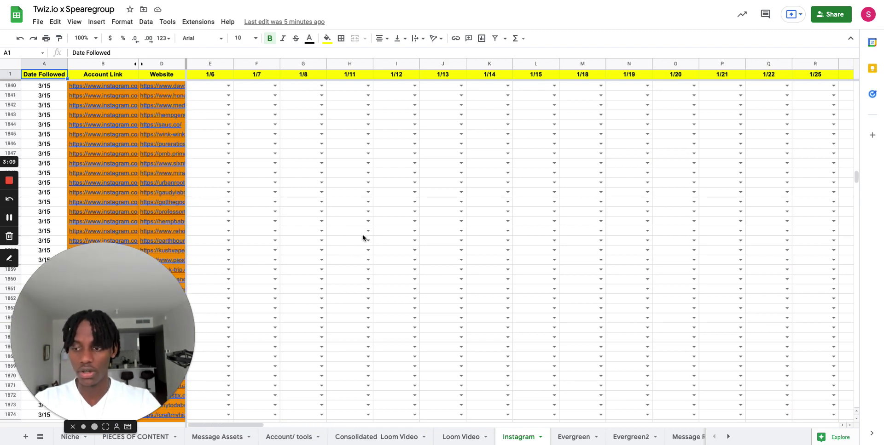
scroll(358, 244, "down", 10)
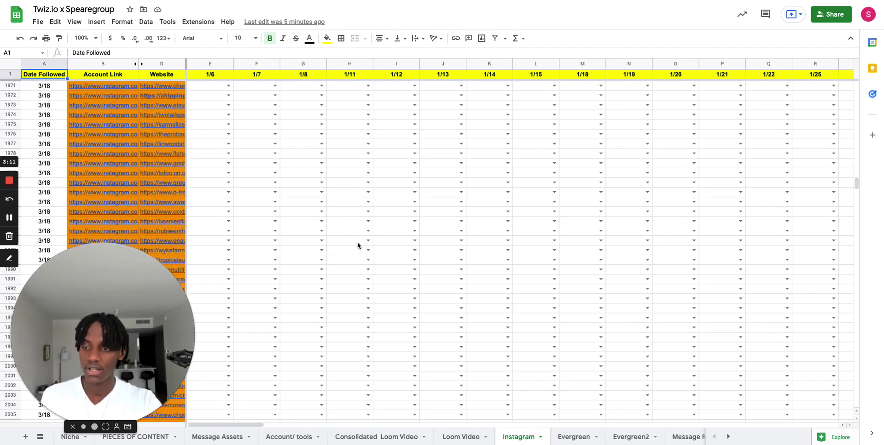
scroll(357, 242, "down", 20)
scroll(364, 244, "right", 4)
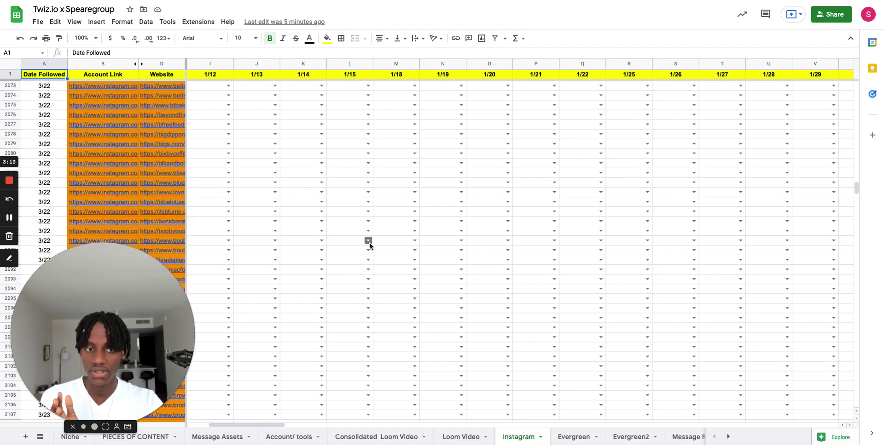
scroll(369, 245, "right", 20)
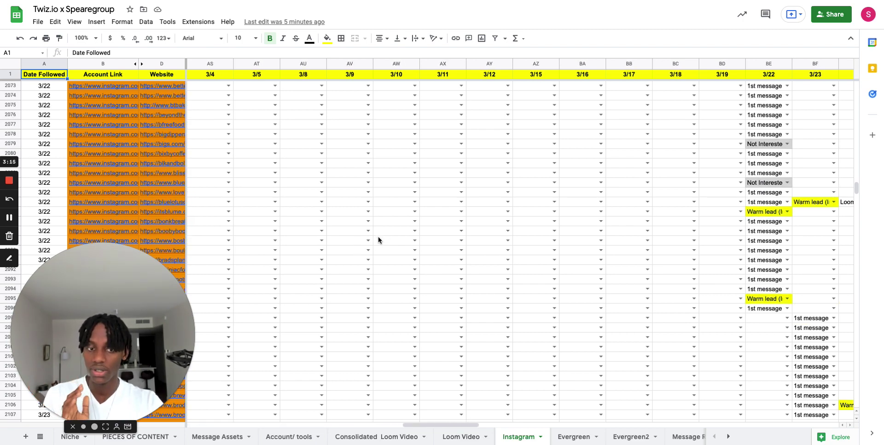
scroll(379, 240, "right", 10)
scroll(395, 232, "down", 8)
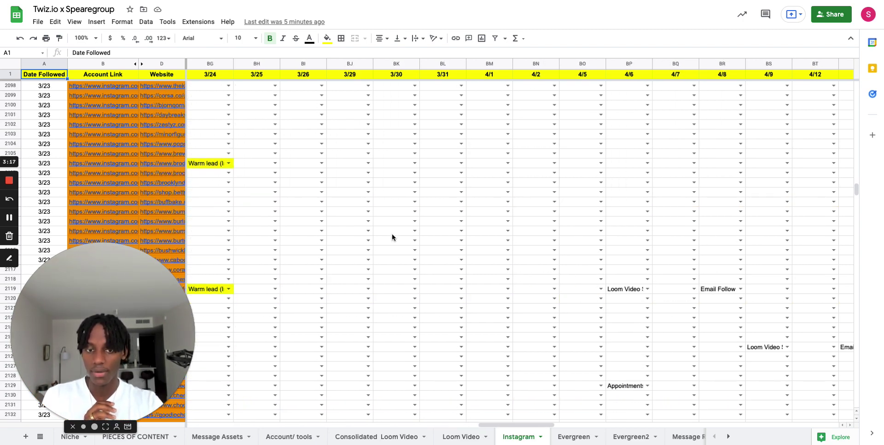
scroll(391, 238, "down", 20)
scroll(383, 235, "left", 5)
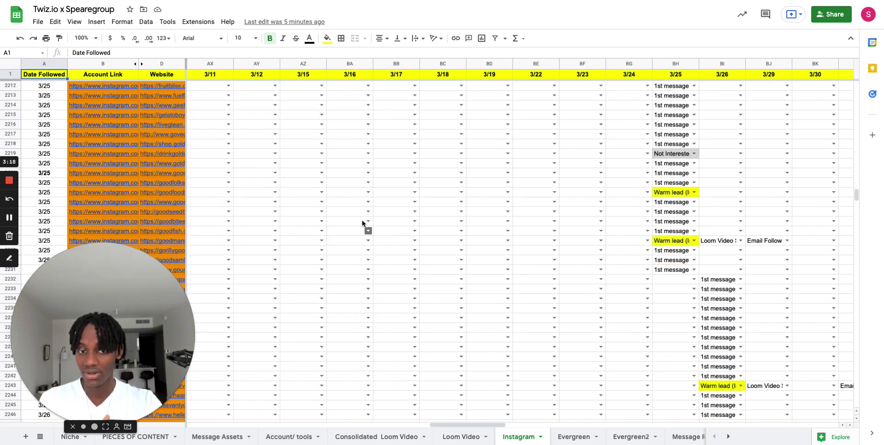
scroll(369, 230, "down", 20)
scroll(373, 244, "left", 7)
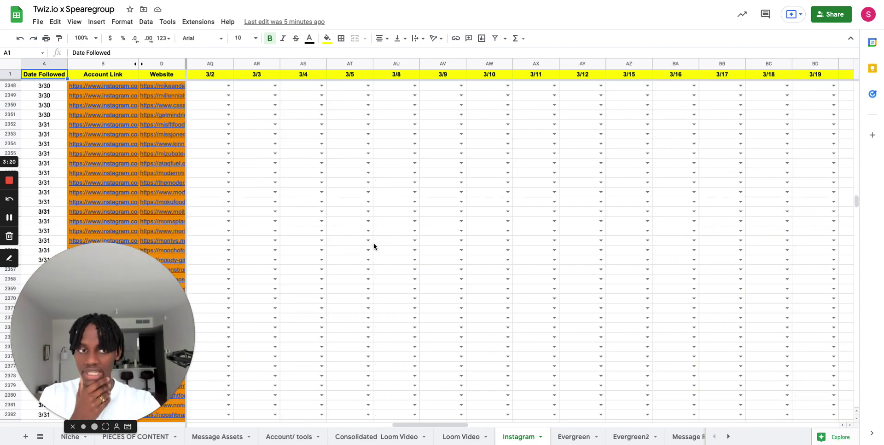
scroll(374, 244, "left", 10)
scroll(387, 272, "down", 13)
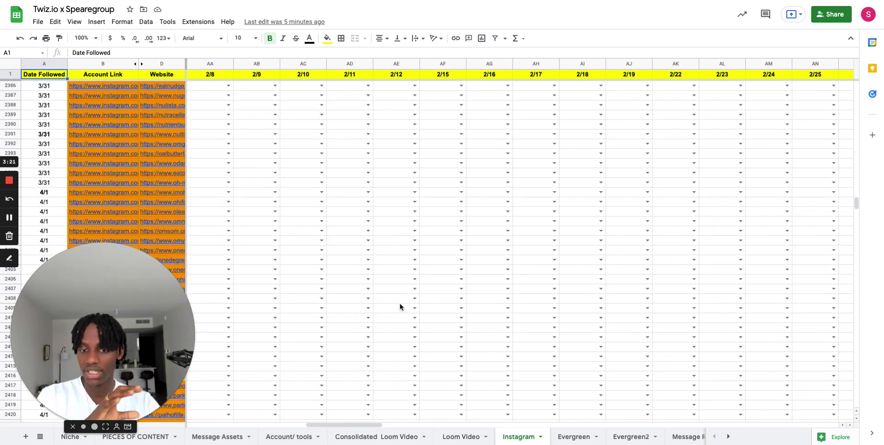
left_click(373, 438)
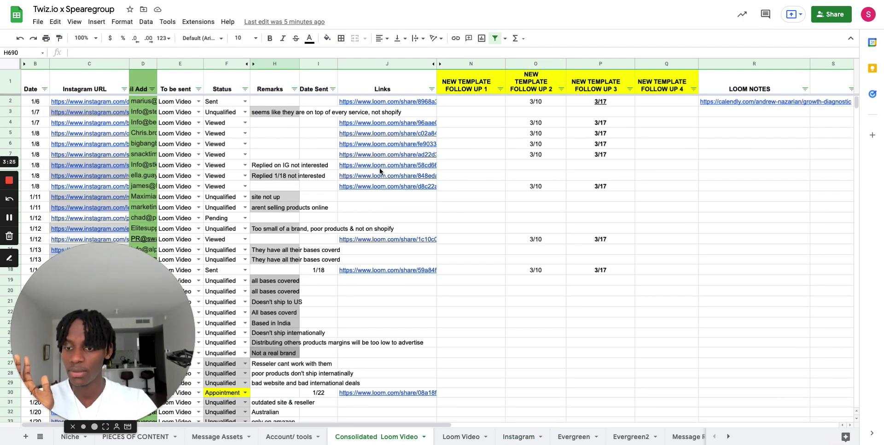
Inspect cells D2 and J13, then scroll down the Consolidated Loom Video sheet toward its totals
left_click(147, 103)
left_click(389, 218)
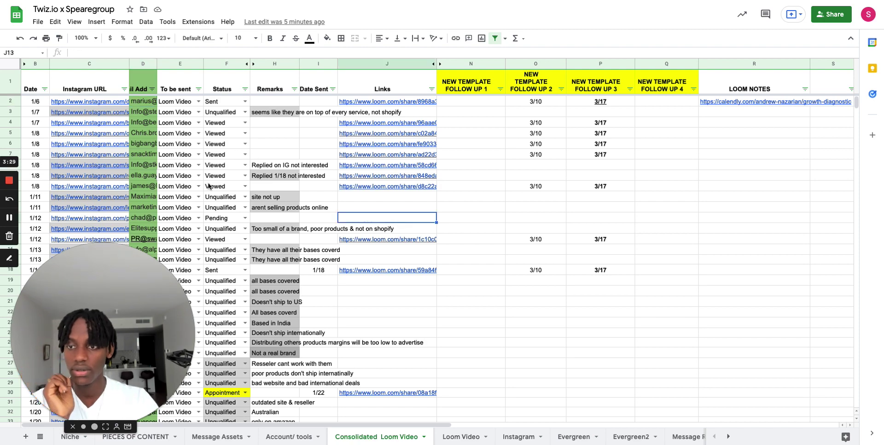
scroll(205, 191, "down", 3)
scroll(207, 190, "down", 5)
scroll(206, 188, "down", 1)
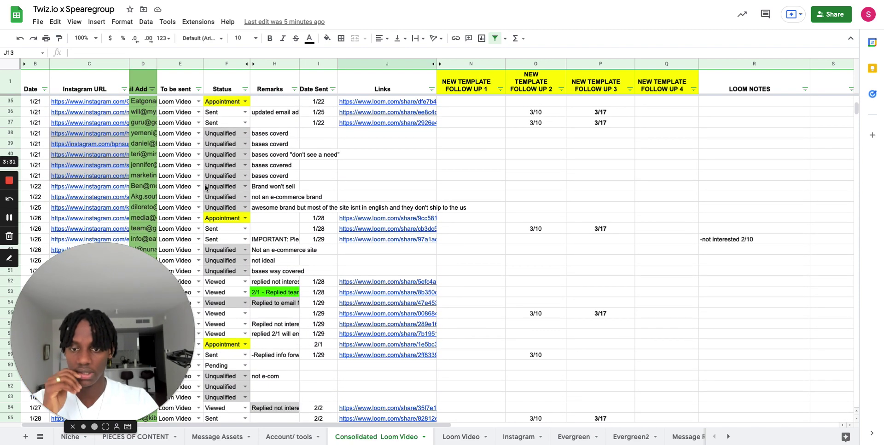
scroll(198, 194, "down", 20)
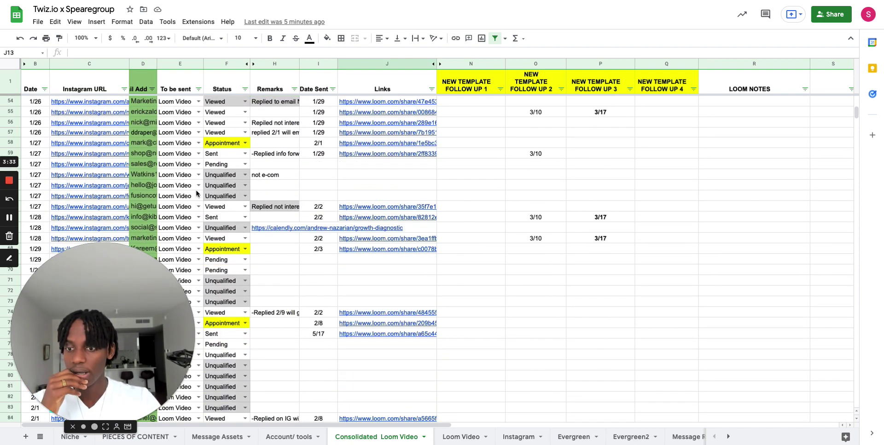
scroll(197, 197, "down", 20)
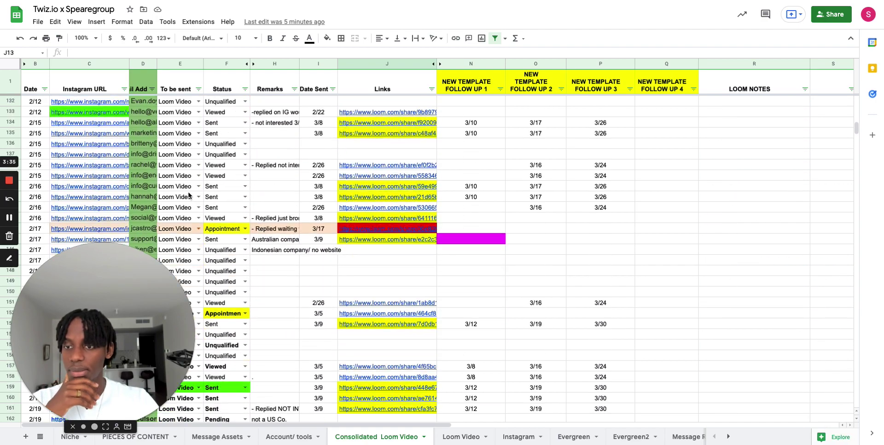
scroll(189, 195, "down", 9)
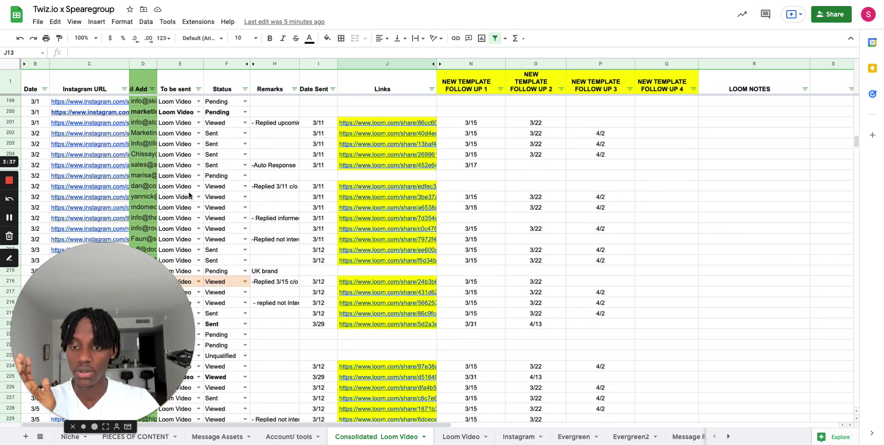
scroll(195, 194, "down", 20)
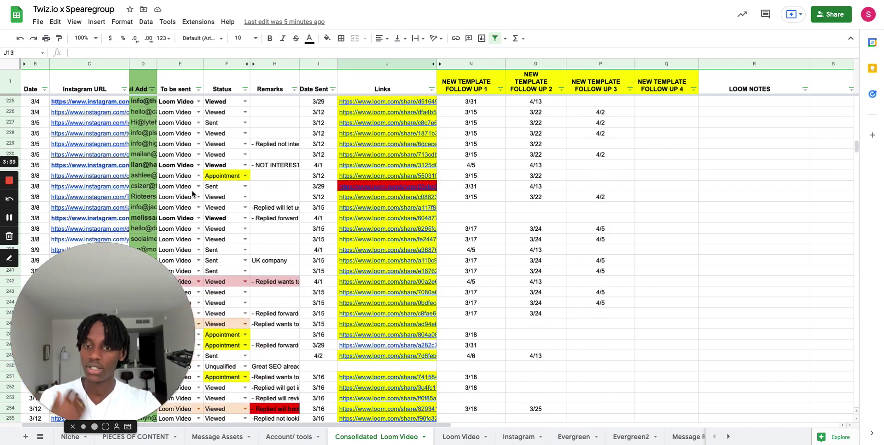
scroll(198, 195, "down", 20)
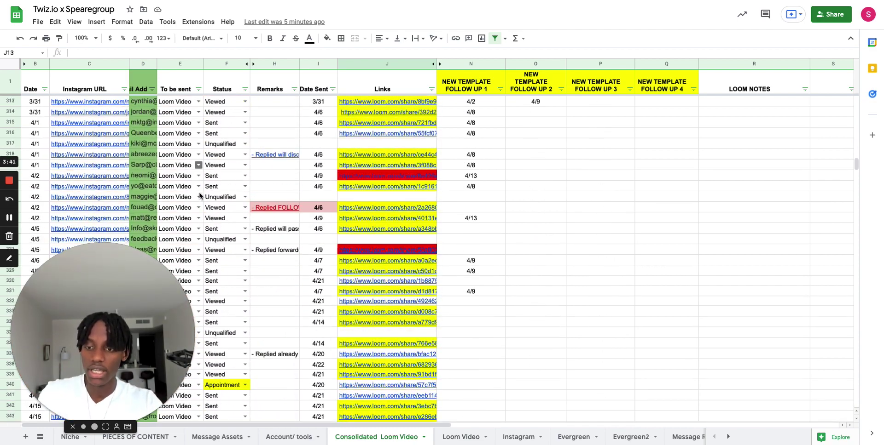
left_click_drag(196, 300, 704, 138)
scroll(247, 364, "down", 16)
scroll(248, 366, "down", 20)
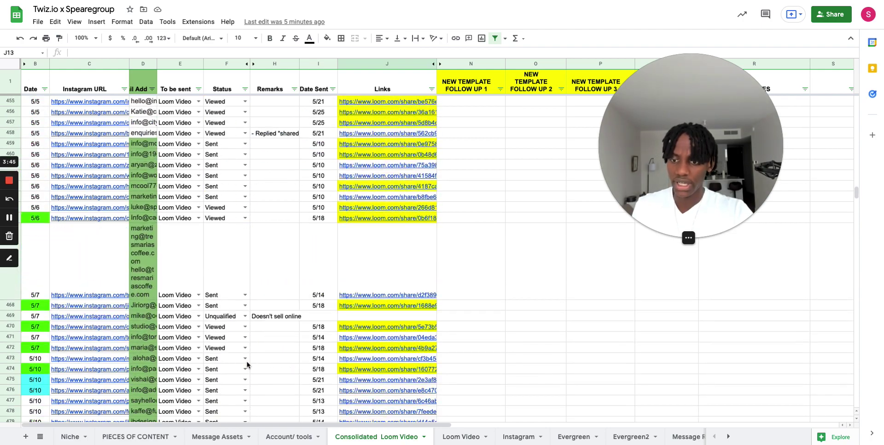
scroll(236, 344, "down", 20)
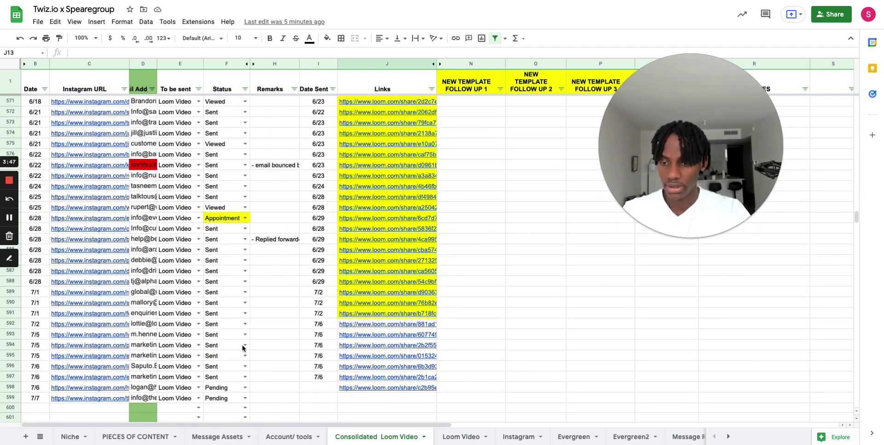
scroll(238, 345, "down", 8)
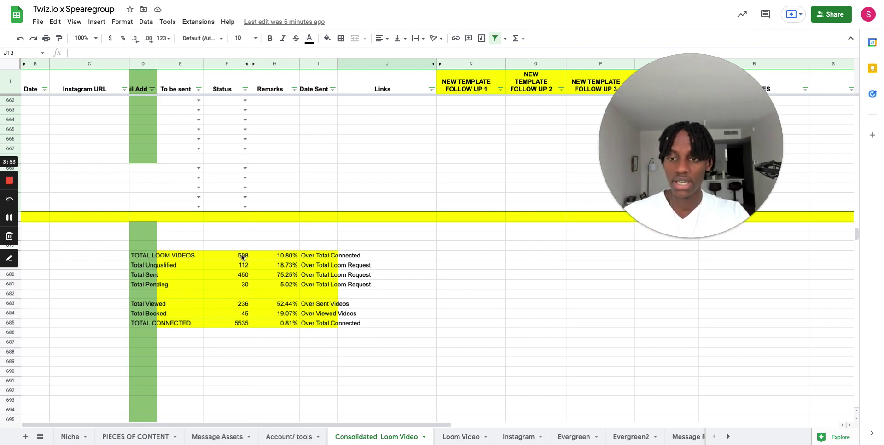
Review the totals area, then go back to the Foundational Copywriting Sheet's PIECES OF CONTENT tab
scroll(241, 258, "up", 7)
scroll(241, 258, "up", 17)
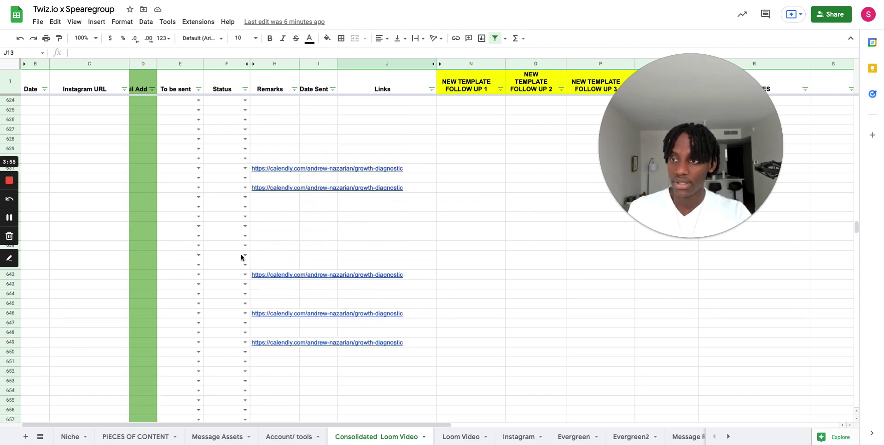
scroll(183, 276, "down", 20)
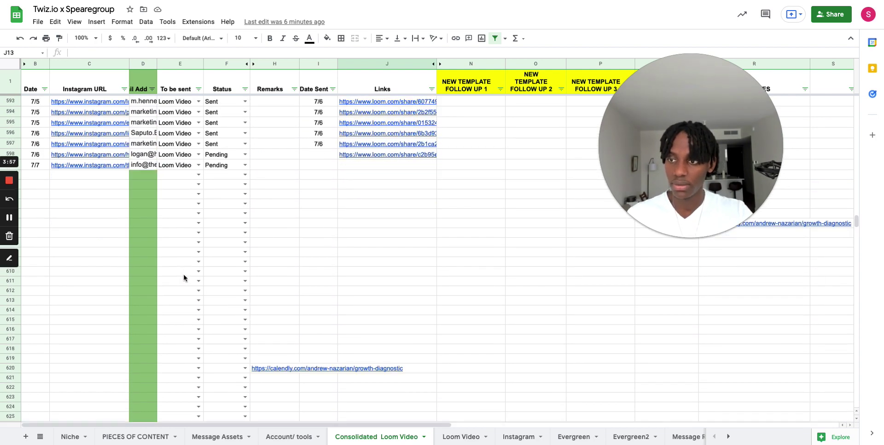
scroll(192, 282, "down", 8)
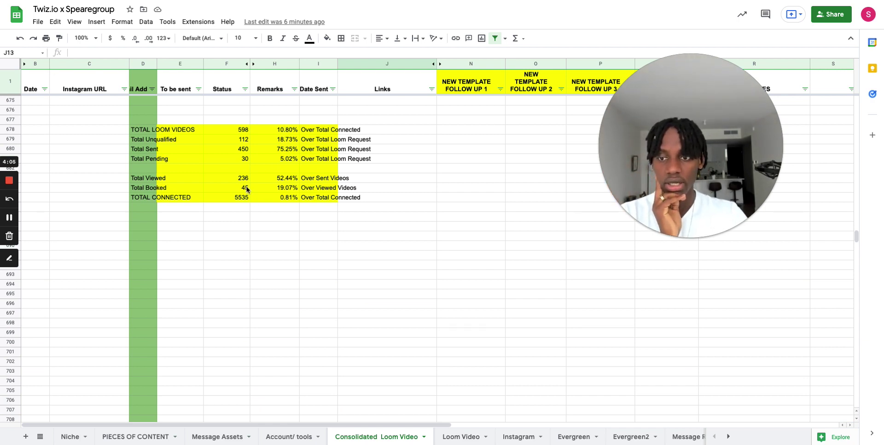
scroll(240, 185, "up", 4)
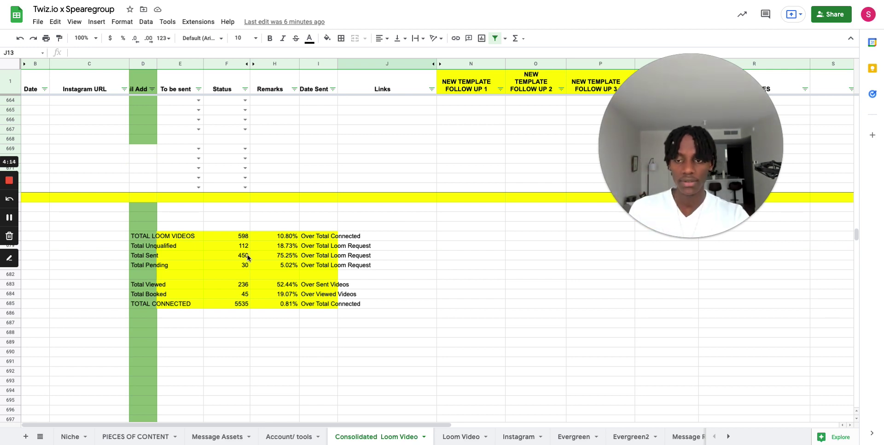
scroll(238, 291, "up", 20)
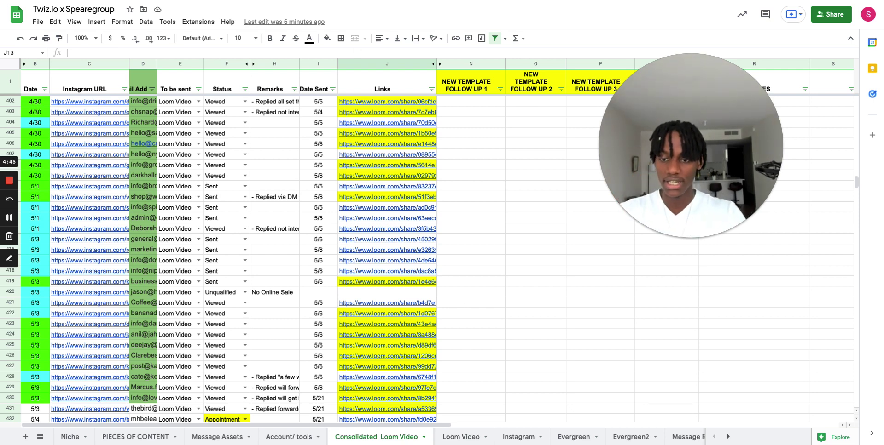
left_click(276, 1)
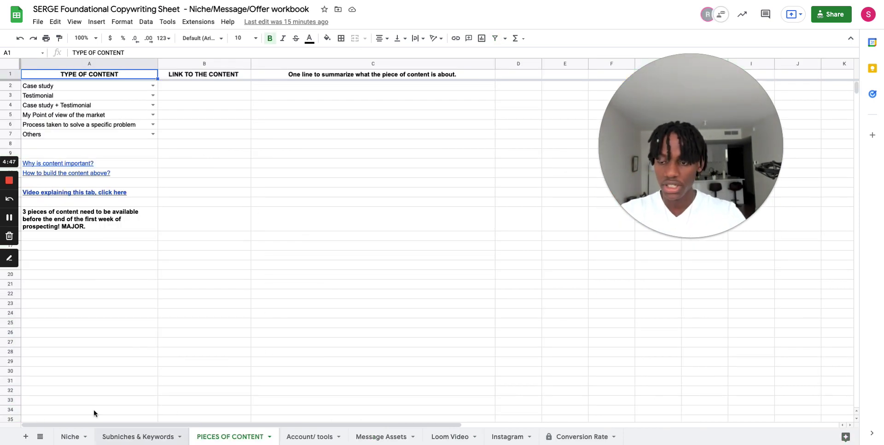
left_click_drag(638, 185, 6, 345)
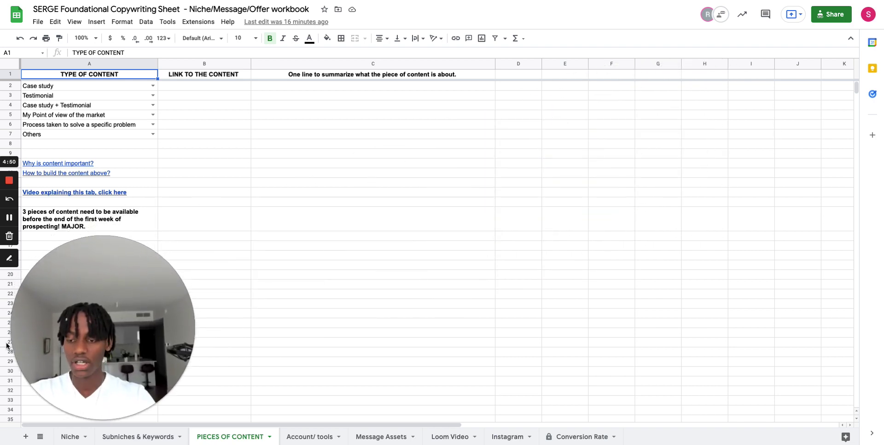
On Subniches & Keywords, rename A4–A7 to Half a mill program, a name entry, Blue light blocking glasses and Coffee
left_click(134, 438)
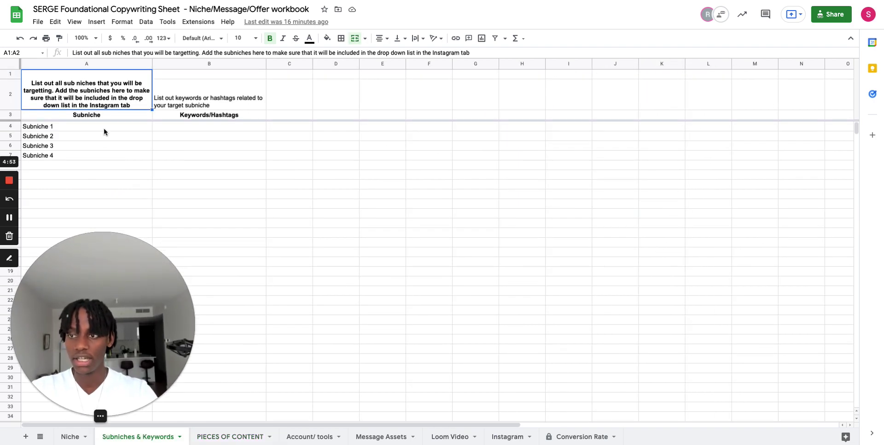
left_click(104, 127)
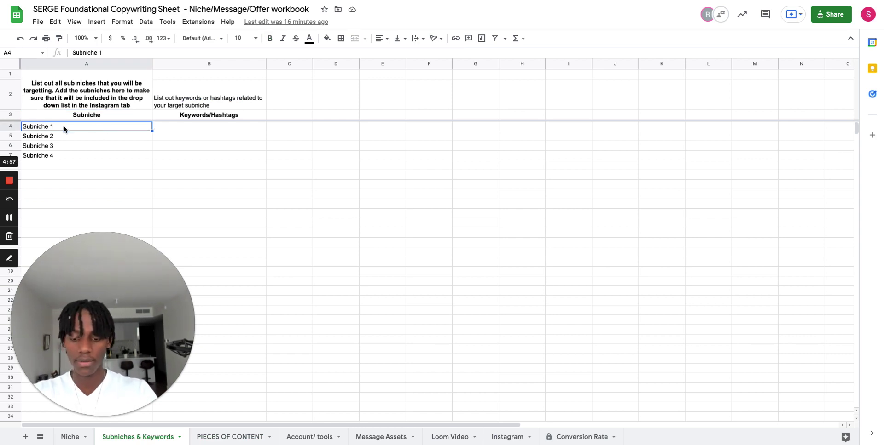
type("Half a")
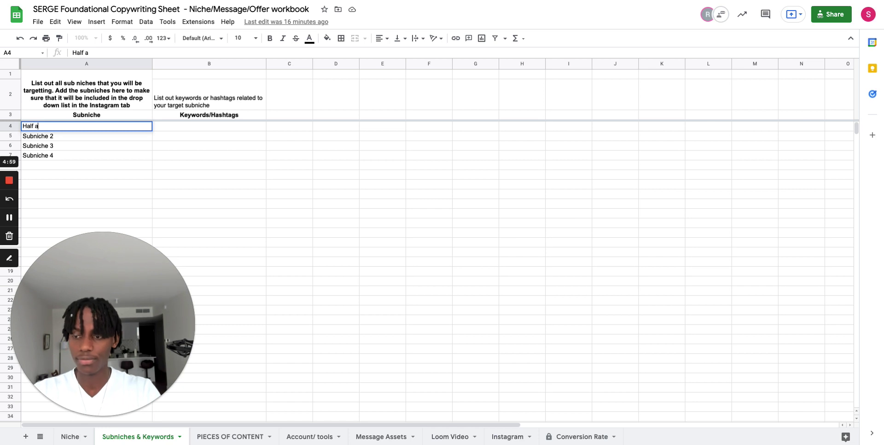
type(" mill program")
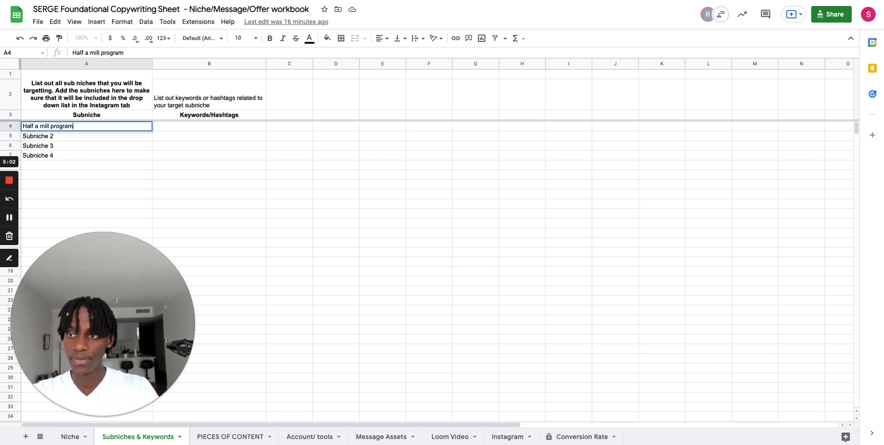
left_click(54, 138)
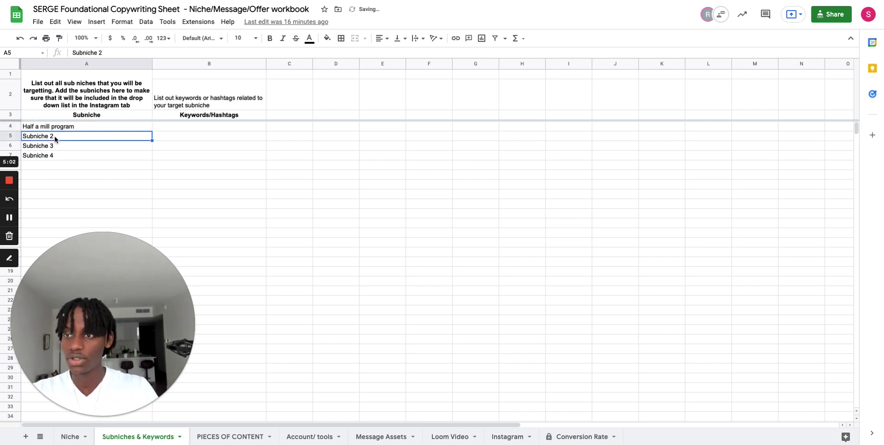
type("Serge")
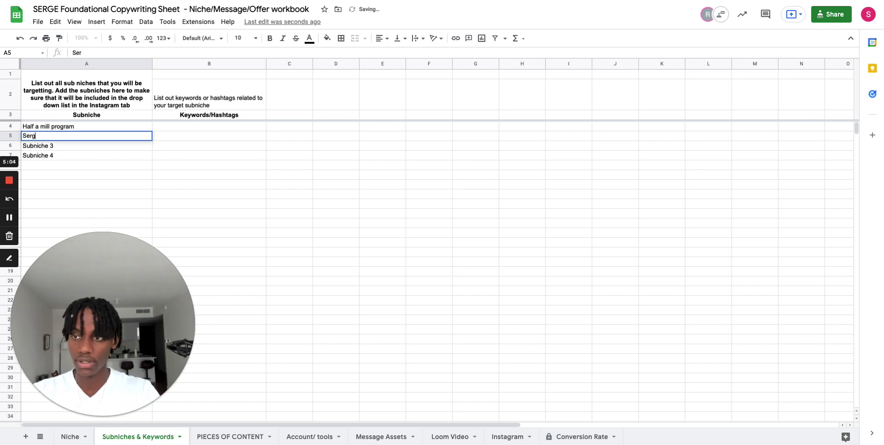
left_click(40, 149)
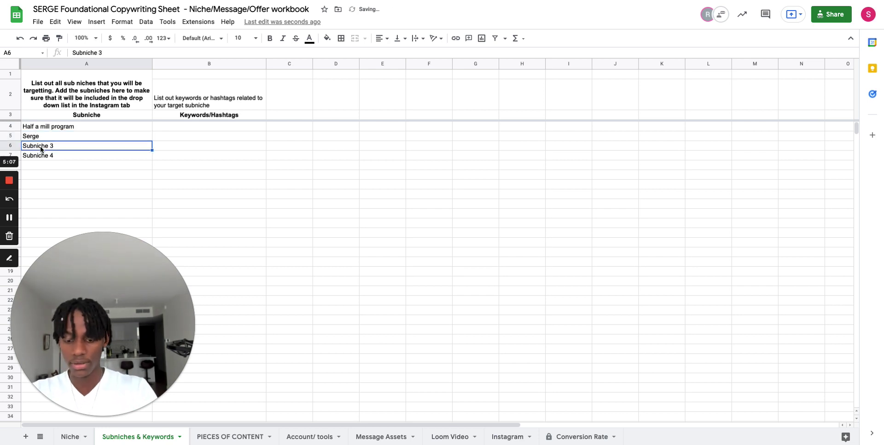
type("Blue light ")
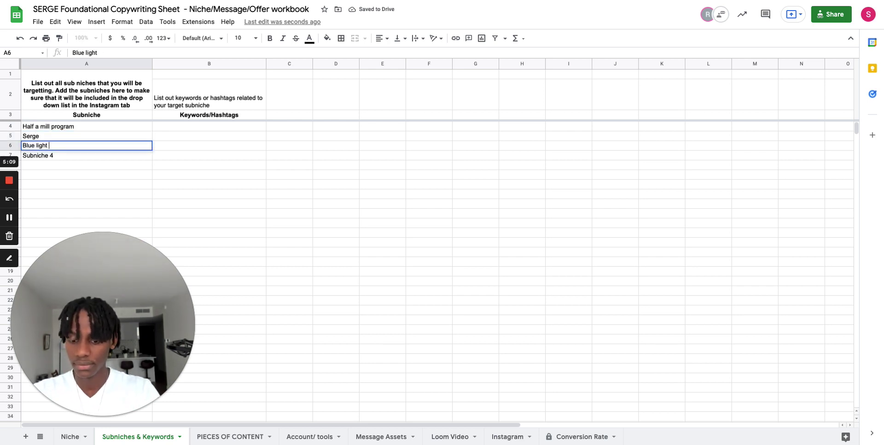
type("bl")
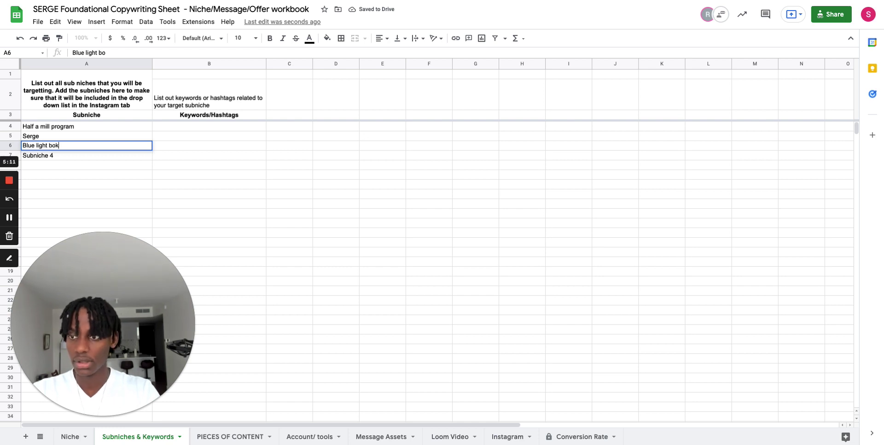
type("ocking g")
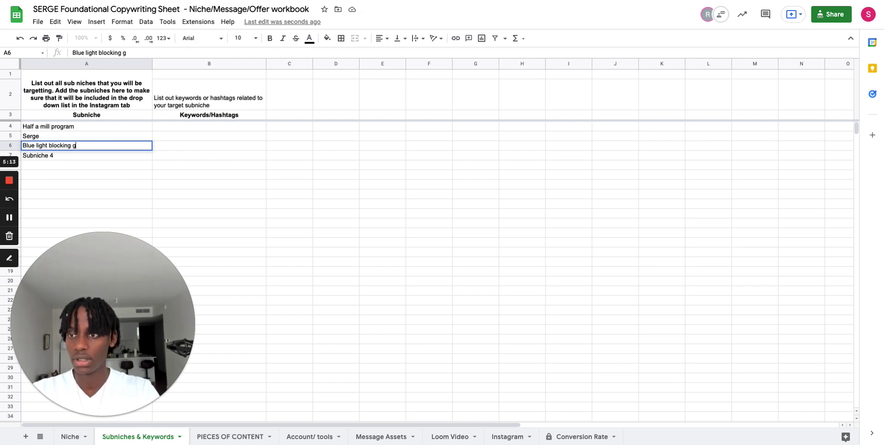
type("lasses")
left_click(40, 159)
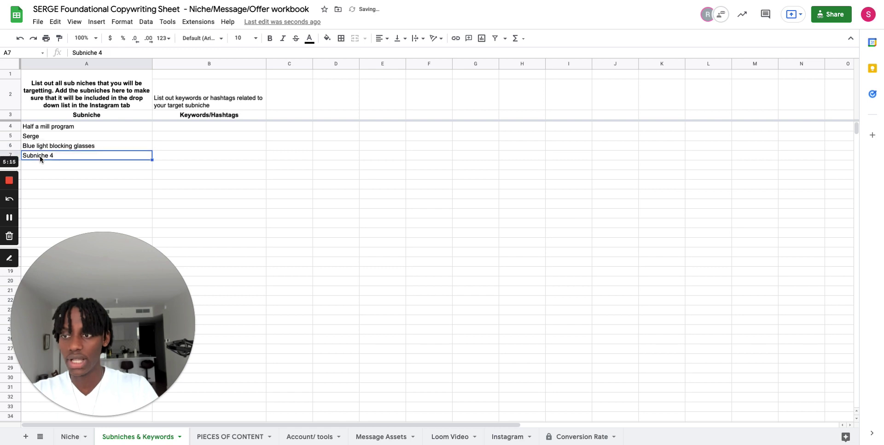
type("Coffee")
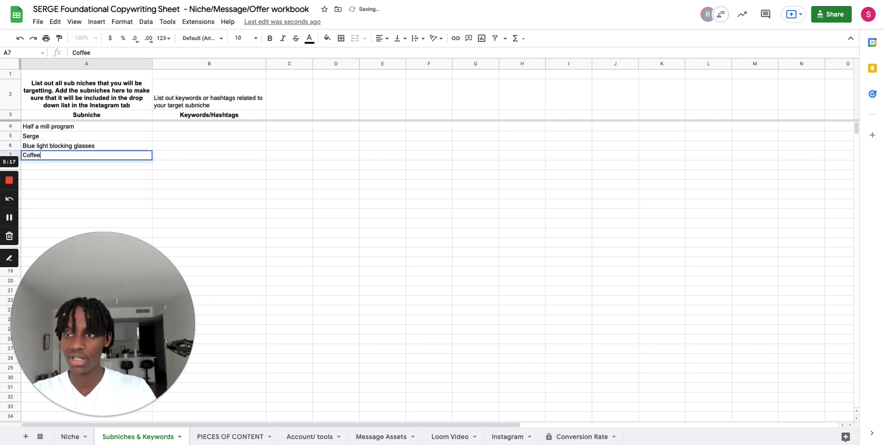
left_click(79, 167)
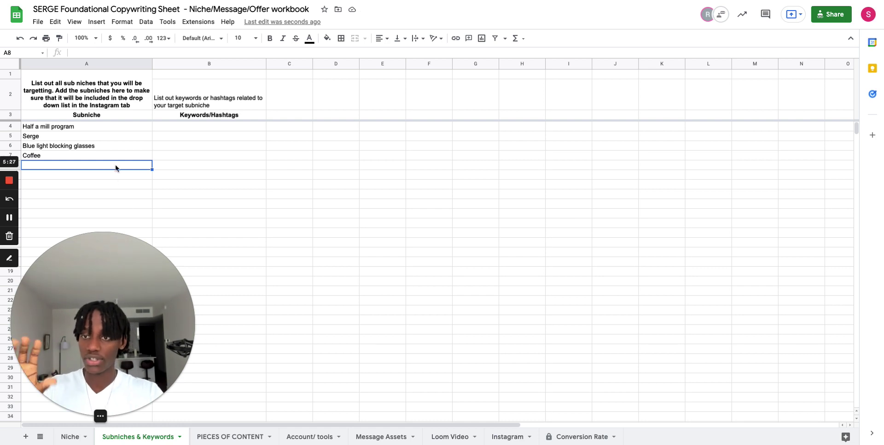
Enter keywords B4–B7: Client acquisition, Gatari, Blue and Good coffee
left_click(185, 129)
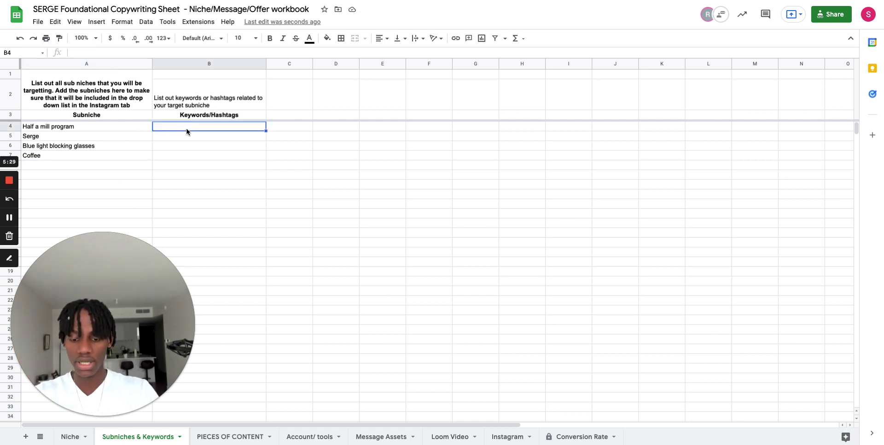
type("Client ")
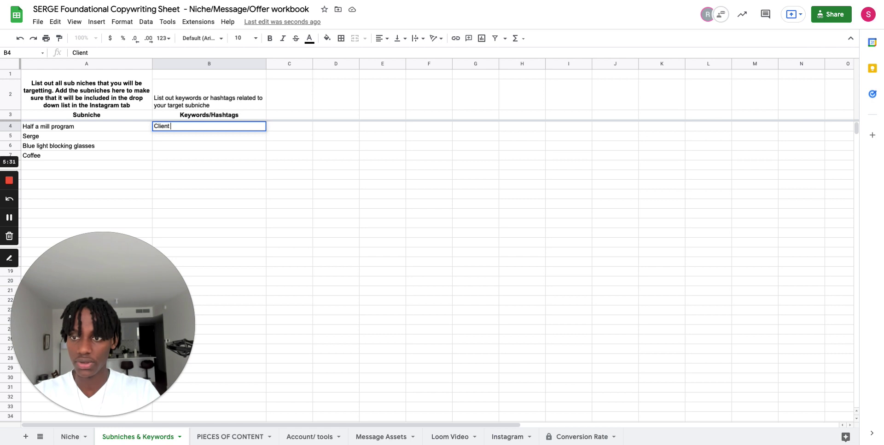
type("acquisition")
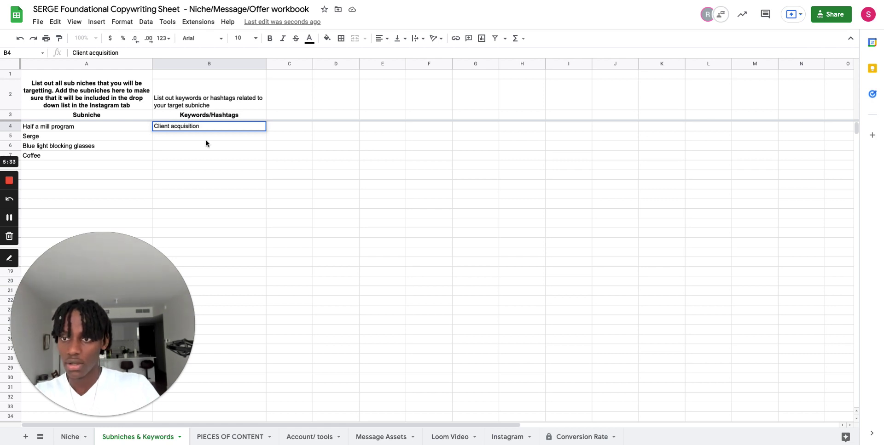
key("Return")
type("G")
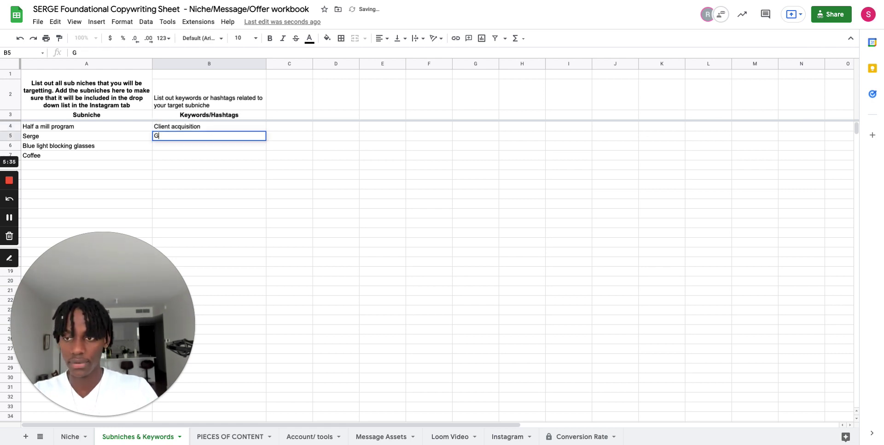
type("atari")
left_click(177, 147)
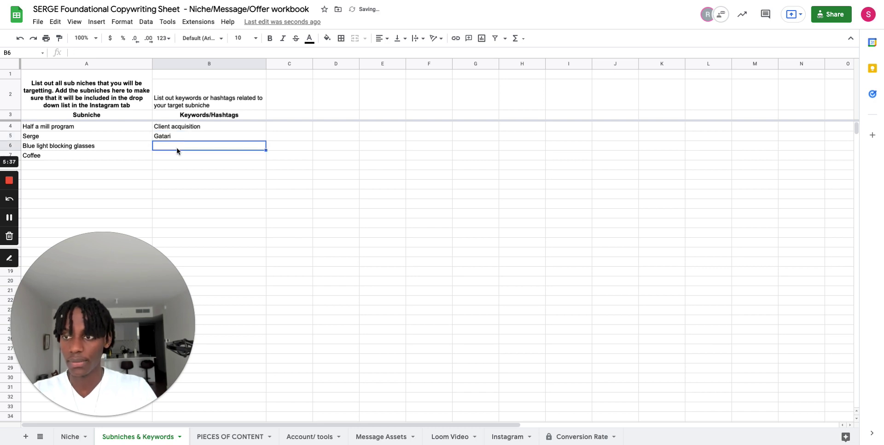
type("Blue")
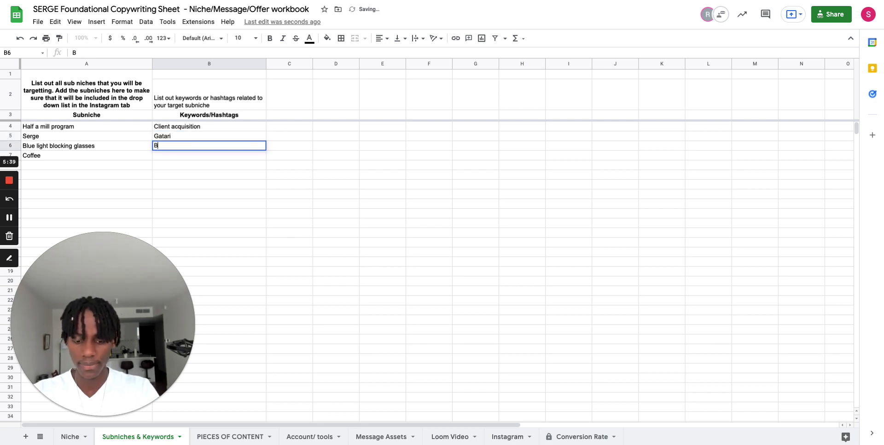
left_click(181, 155)
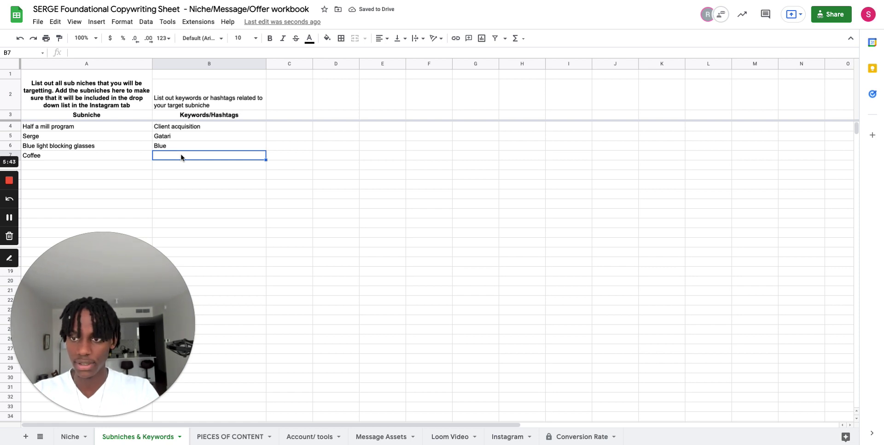
type("Goofd")
key("BackSpace")
key("BackSpace")
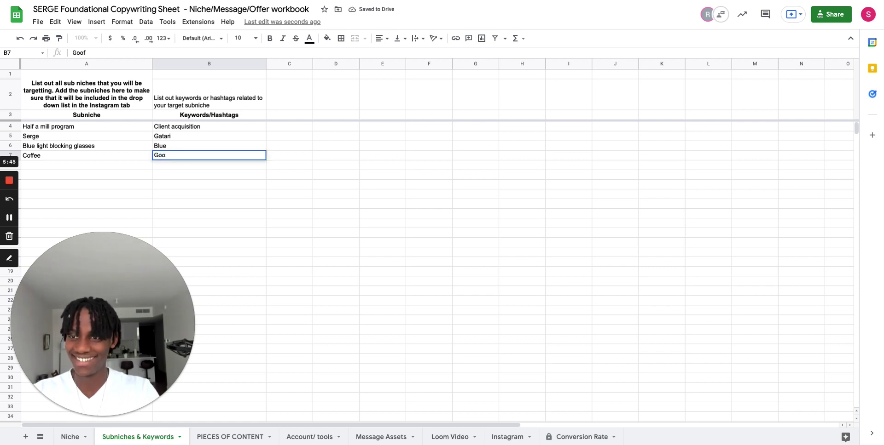
type("d coffee")
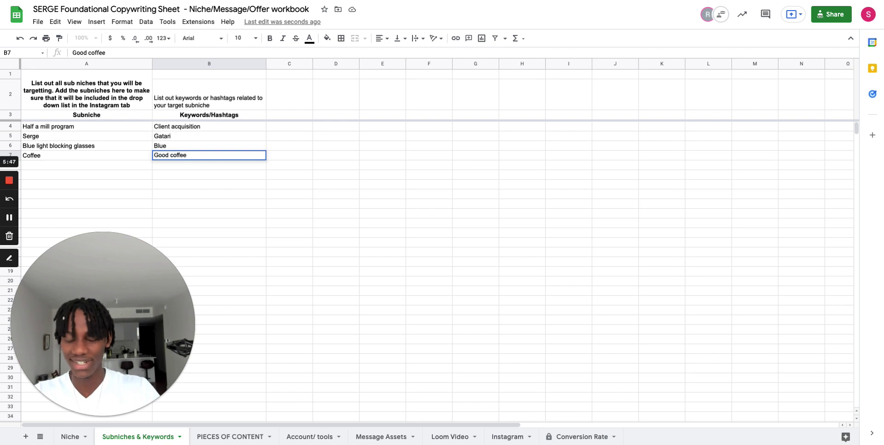
key("Return")
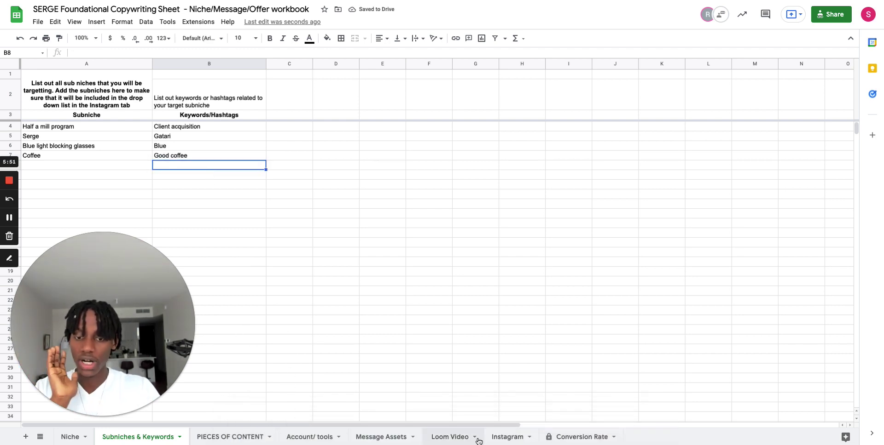
Reload the Instagram sheet and set the first lead's subniche to Half a mill program
left_click(507, 437)
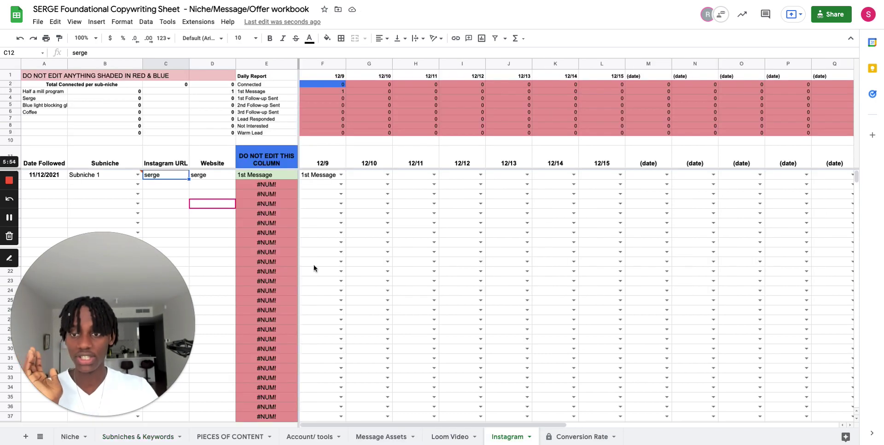
left_click_drag(145, 330, 824, 96)
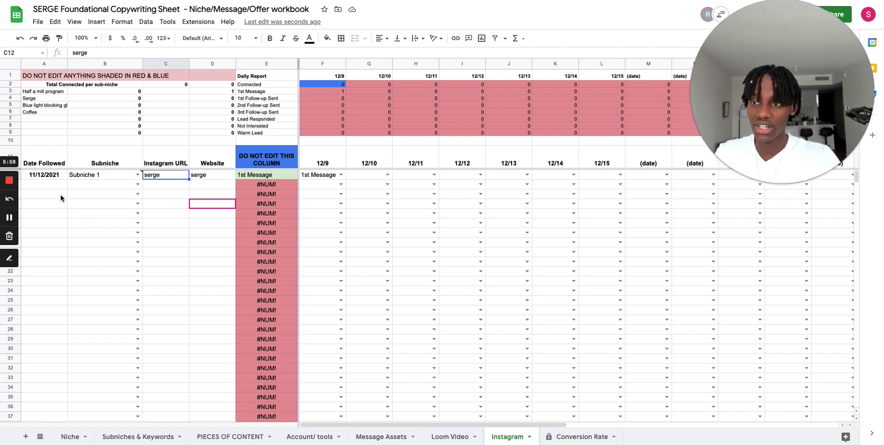
key("super+r")
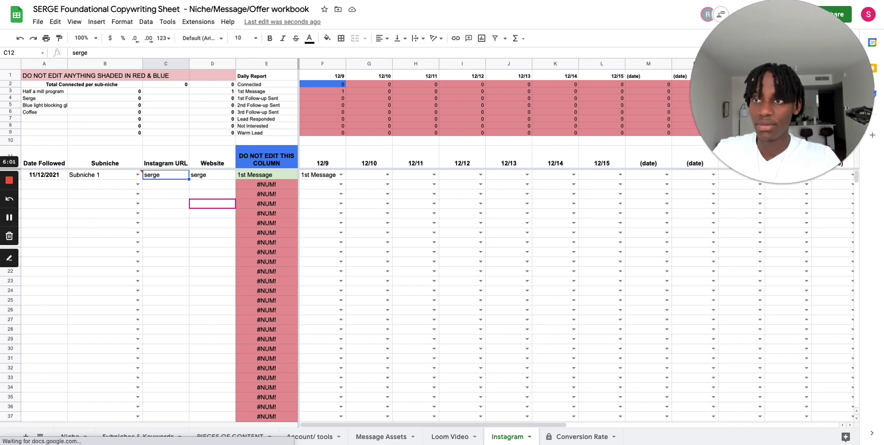
left_click(137, 175)
left_click(97, 185)
left_click(57, 194)
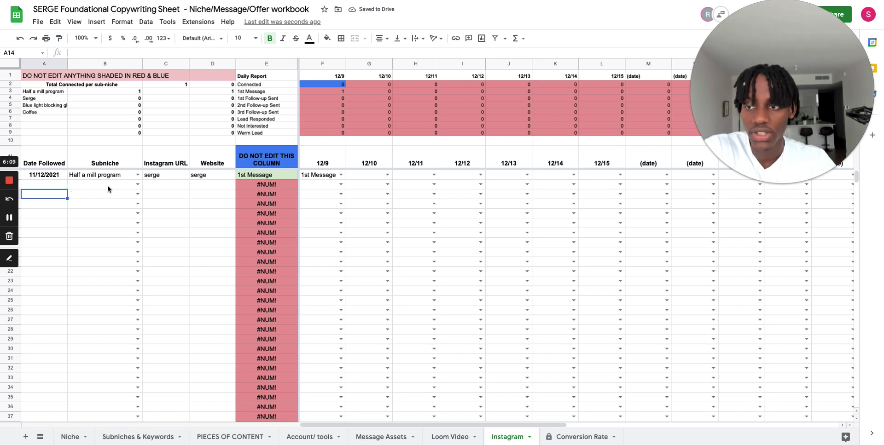
Fill the next day's date into A13 and set the second lead's subniche to Coffee
left_click(52, 179)
left_click_drag(67, 180, 64, 189)
left_click(52, 198)
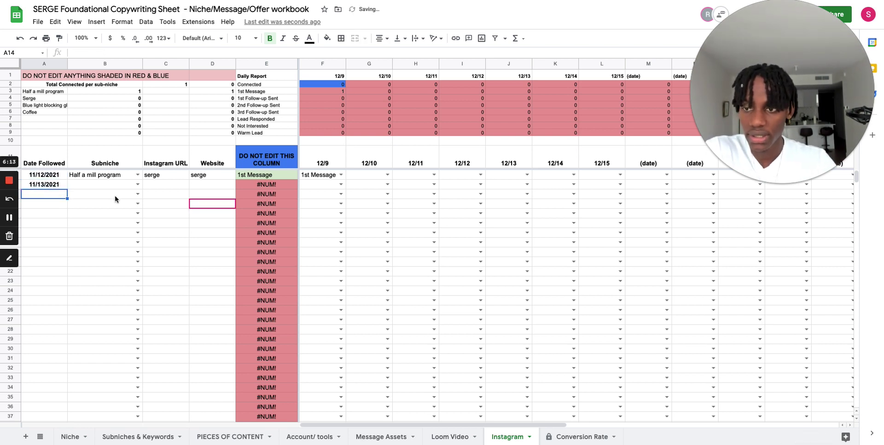
left_click(137, 184)
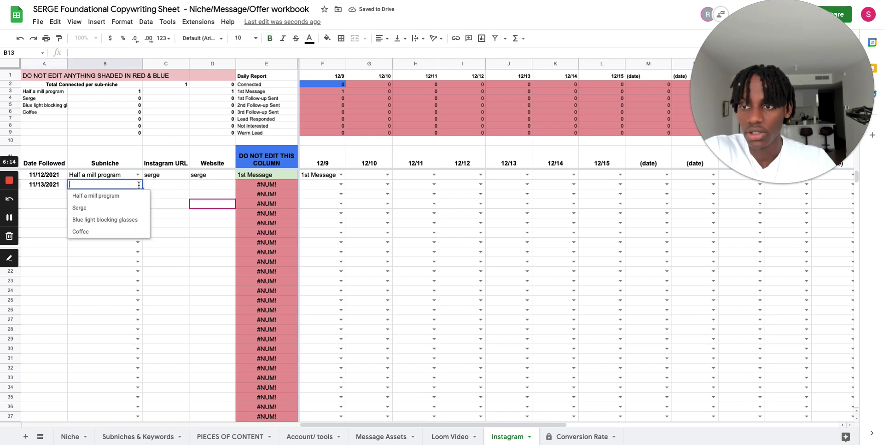
left_click(93, 234)
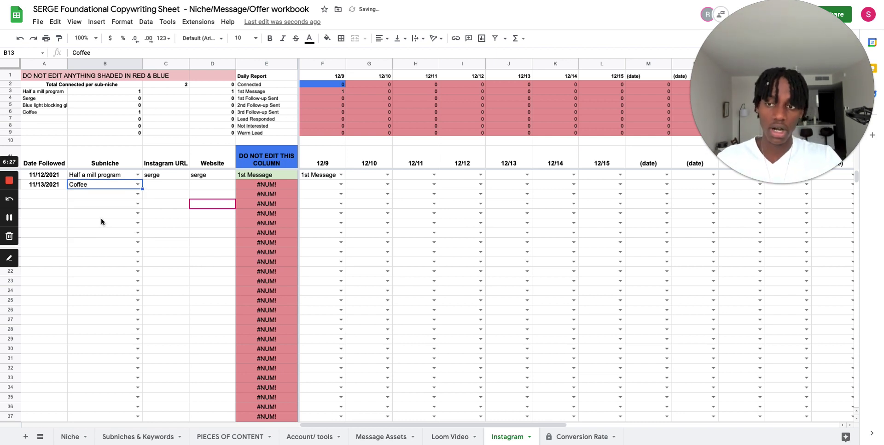
Enter Url placeholders in C13 and D13 and mark the second lead's 12/9 status as 1st Message
left_click(168, 186)
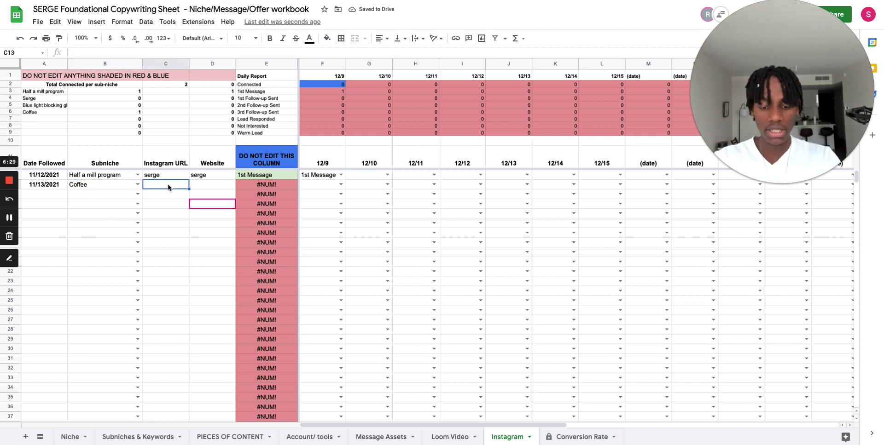
type("U")
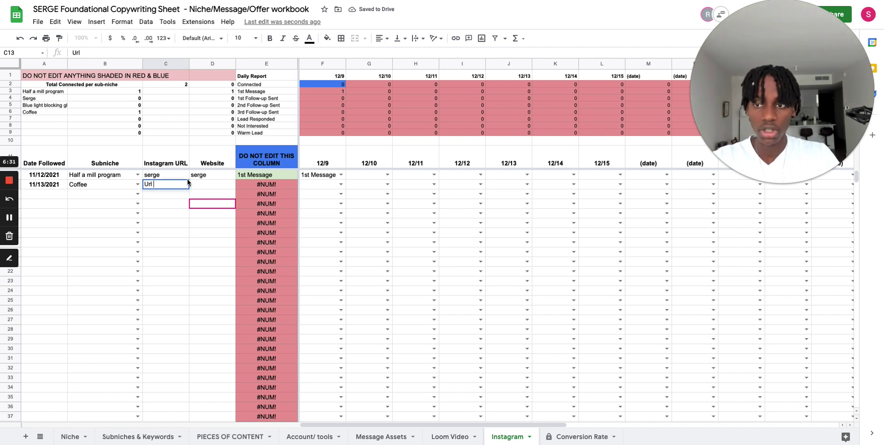
type("rl")
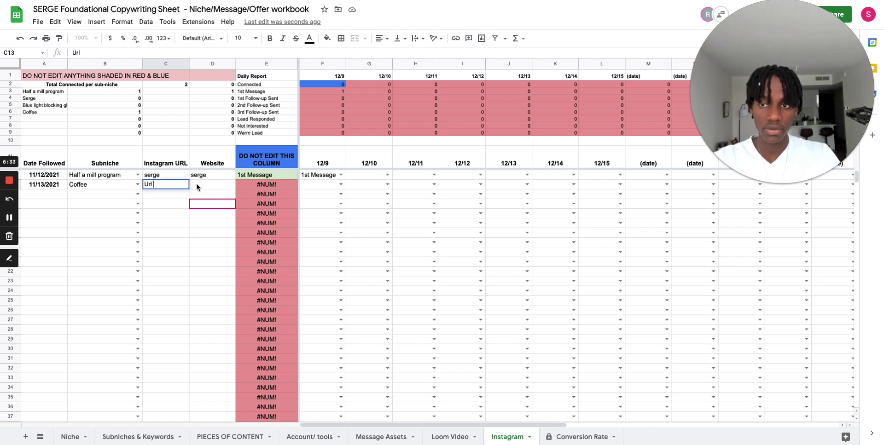
left_click(196, 186)
type("Url")
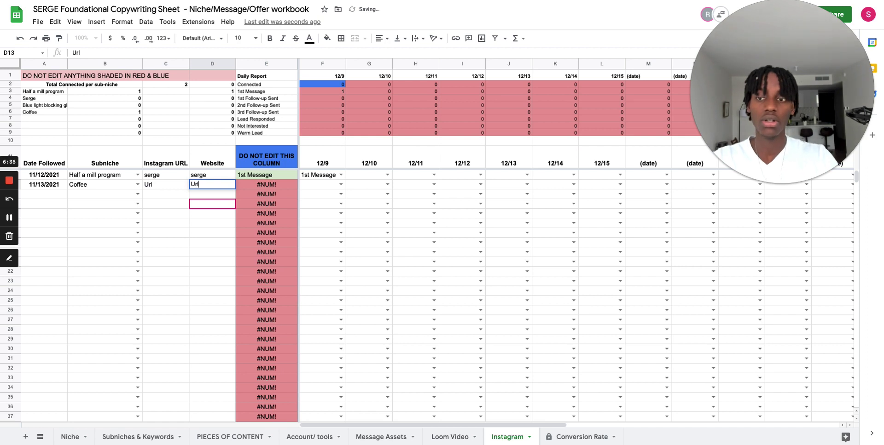
left_click(171, 199)
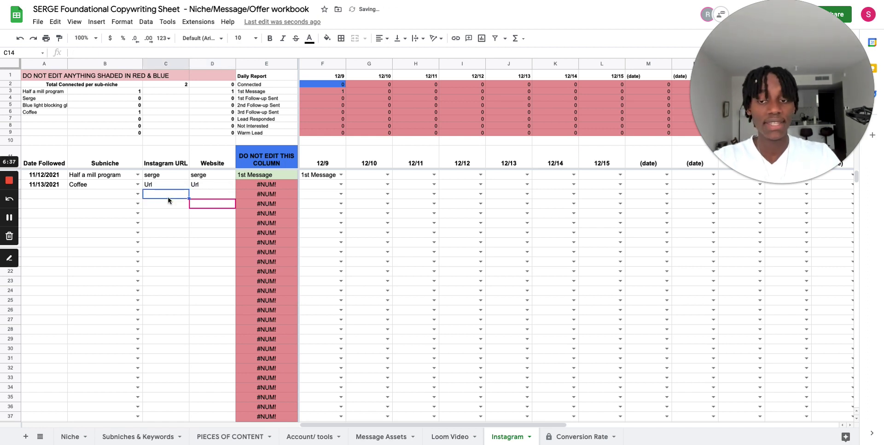
left_click(340, 186)
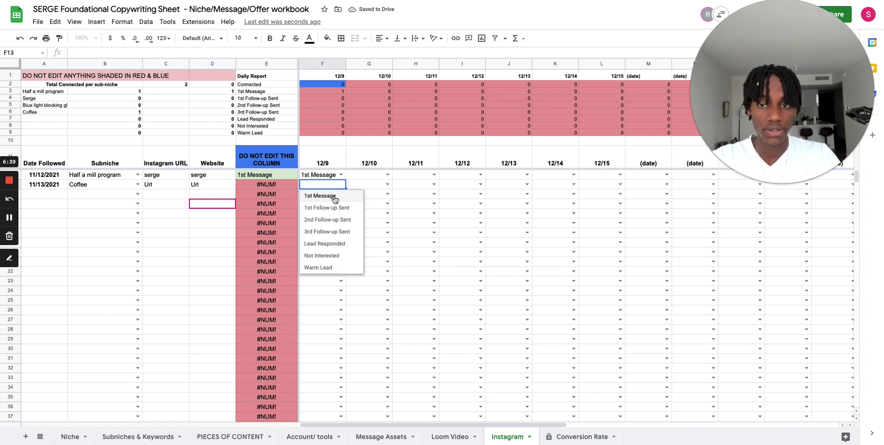
left_click(334, 199)
left_click(207, 214)
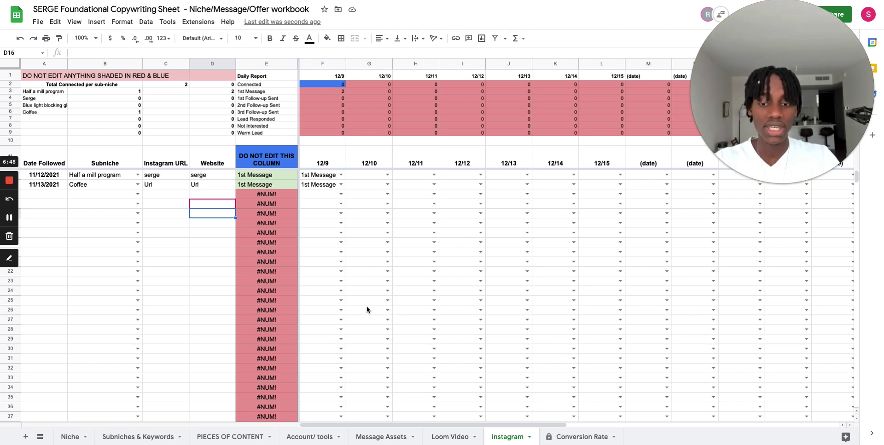
left_click(518, 437)
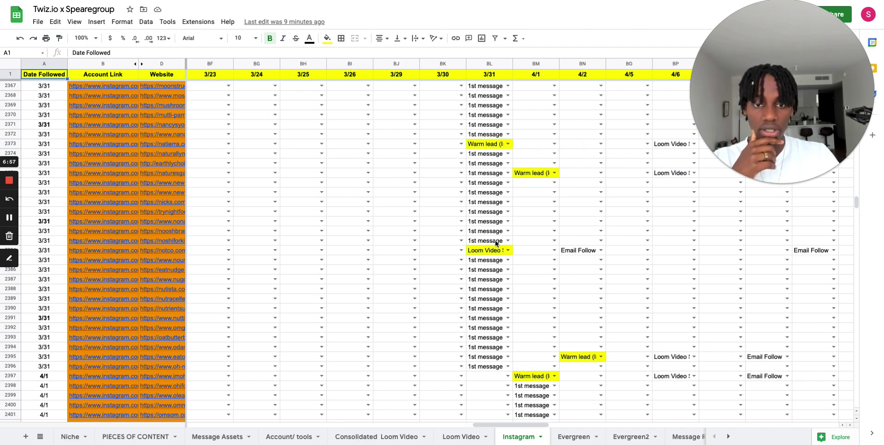
Scroll through the example tracker's 4/1 and 4/2 entries, then return to the template workbook
scroll(600, 242, "right", 4)
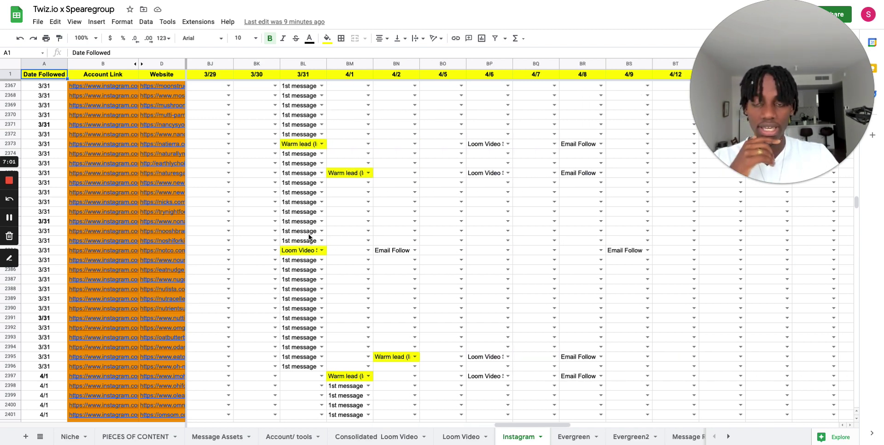
scroll(324, 220, "down", 9)
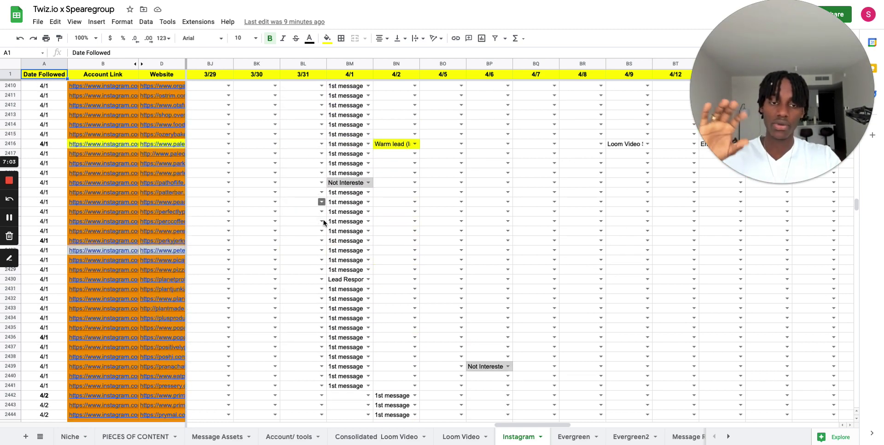
scroll(323, 221, "down", 4)
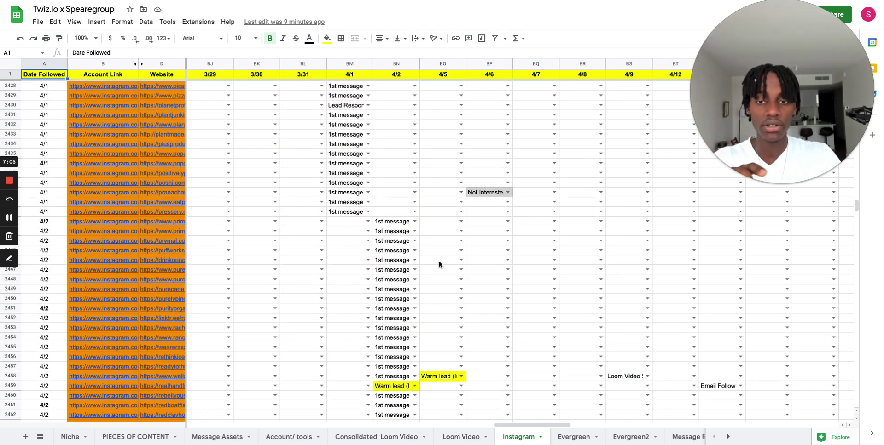
scroll(440, 261, "right", 3)
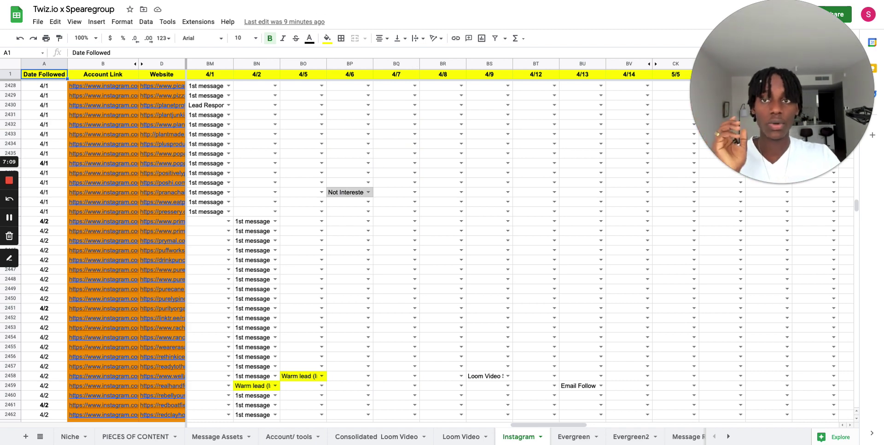
key("ctrl+Tab")
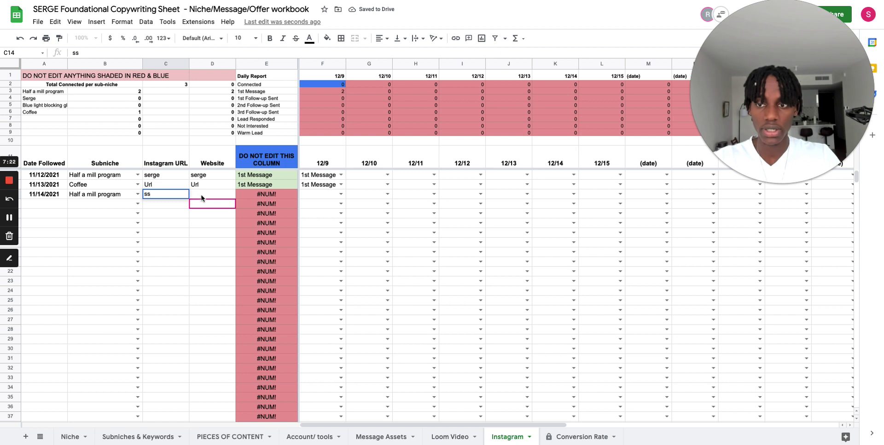
Enter ss as the new lead's website; set its 12/10 status to 1st Message and Coffee's to 2nd Follow-up Sent
type("ss")
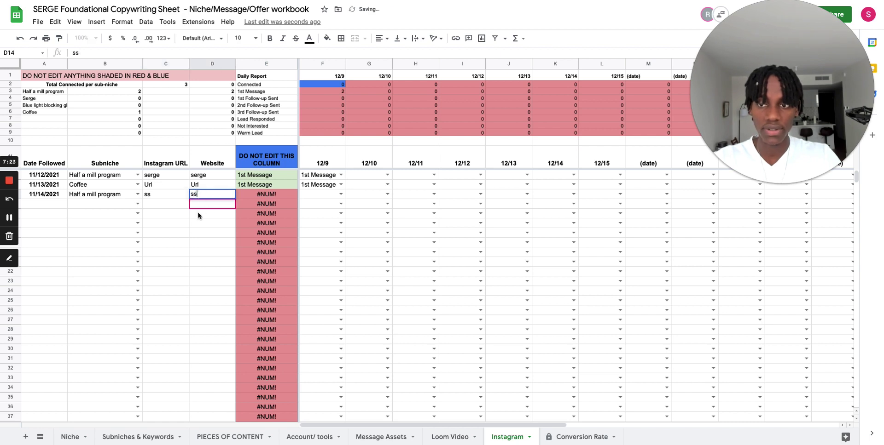
left_click(199, 216)
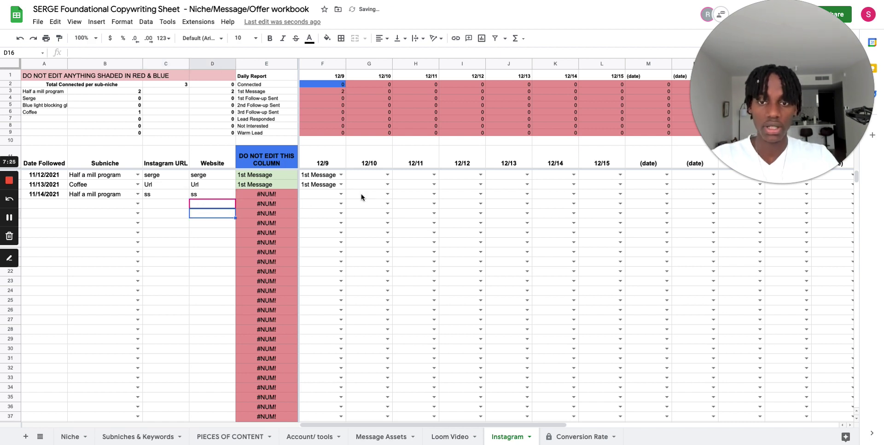
left_click(387, 194)
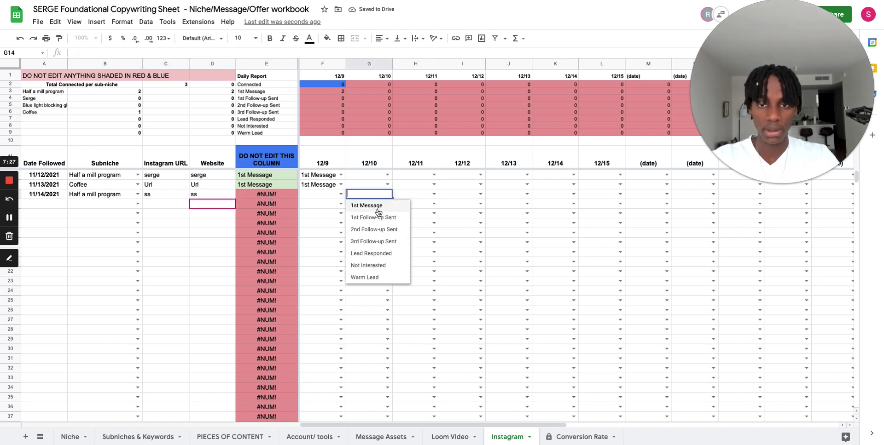
left_click(377, 210)
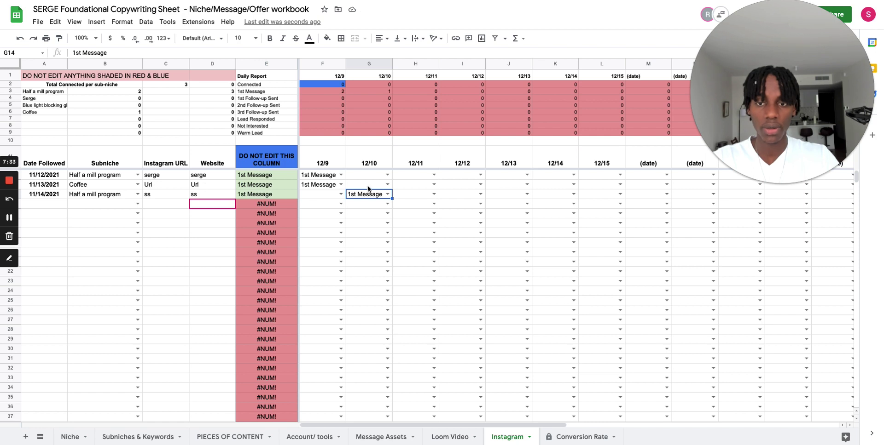
left_click(387, 184)
left_click(378, 220)
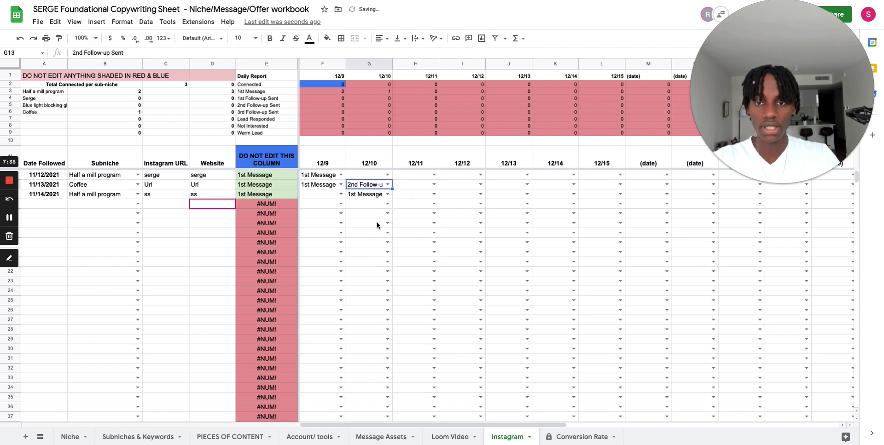
left_click(193, 252)
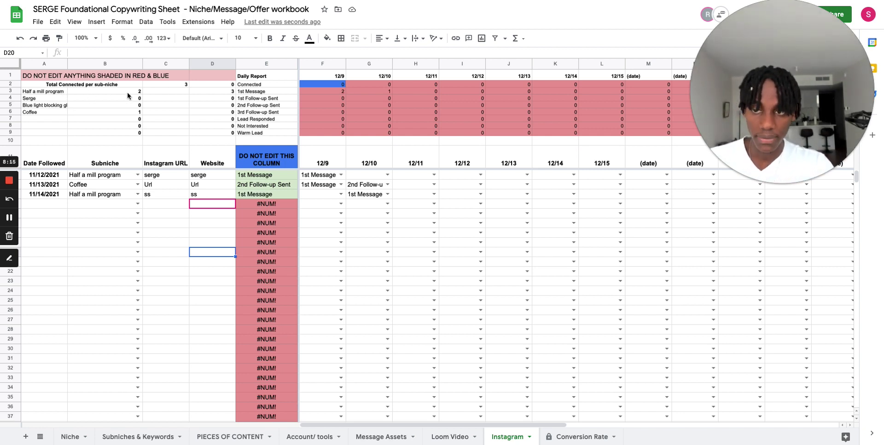
Set the Coffee lead's 12/13 status in J13 to Warm Lead, checked against the daily report
left_click(254, 94)
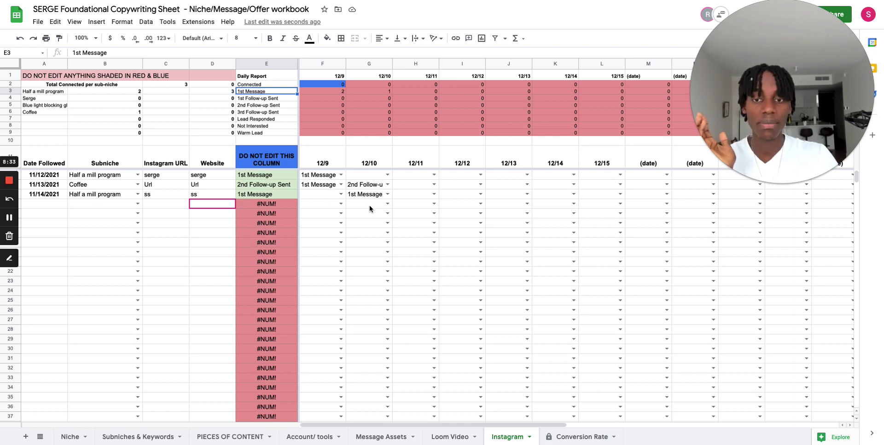
left_click(527, 185)
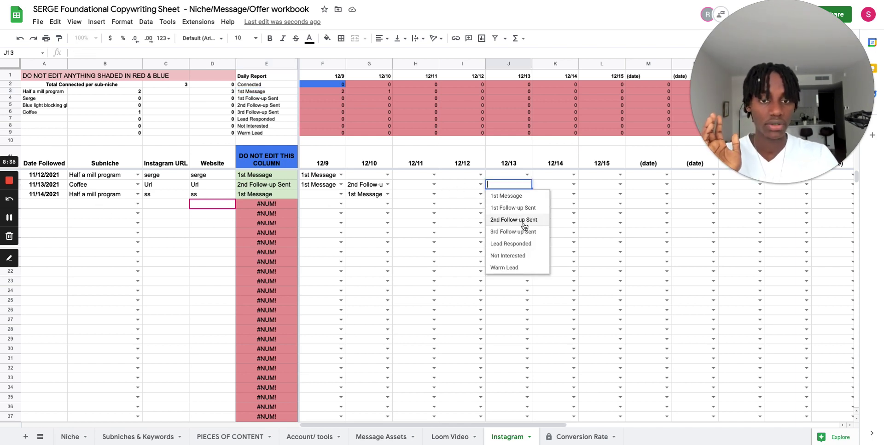
left_click(511, 268)
left_click(76, 227)
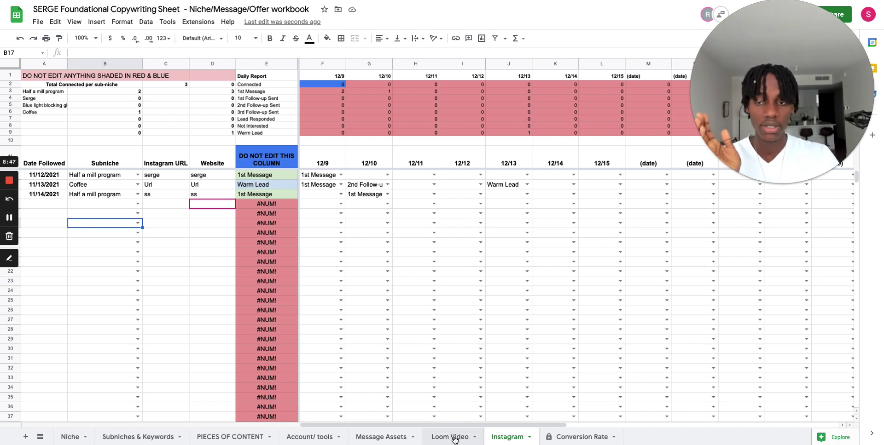
Check the Twiz.io warm lead and its Consolidated Loom Video sheet, then show the template's Loom Video sheet
left_click(189, 1)
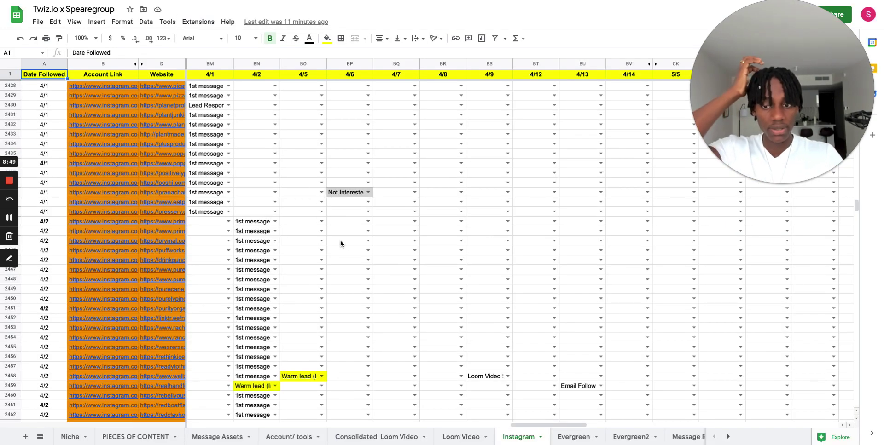
left_click(309, 377)
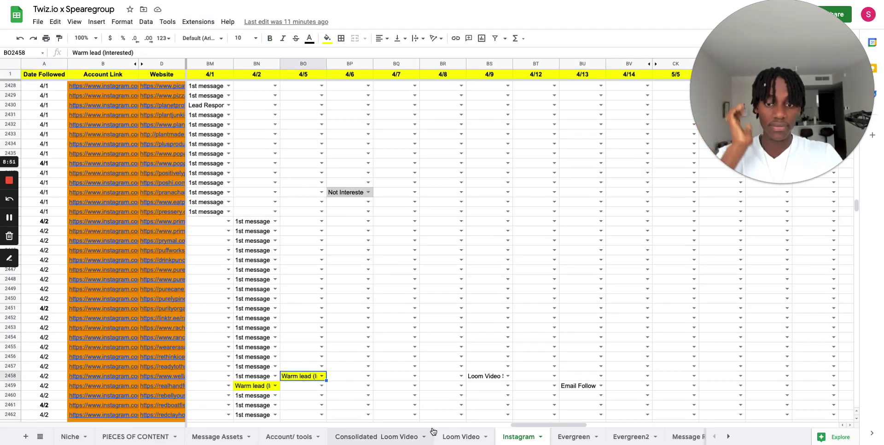
left_click(358, 438)
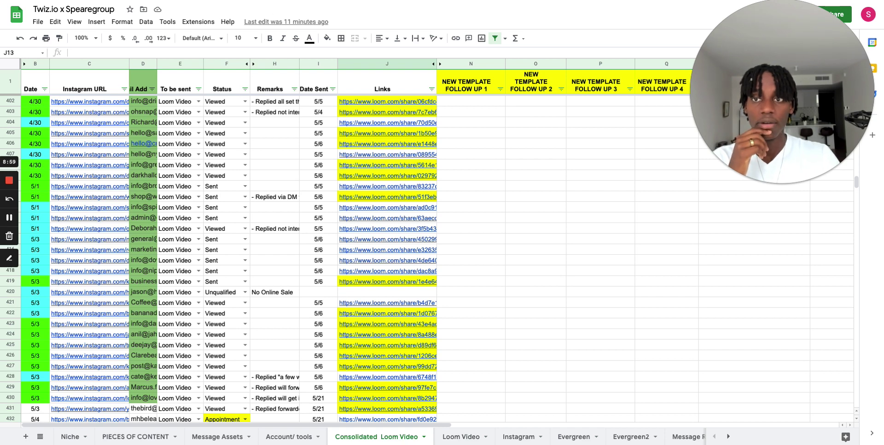
left_click(264, 0)
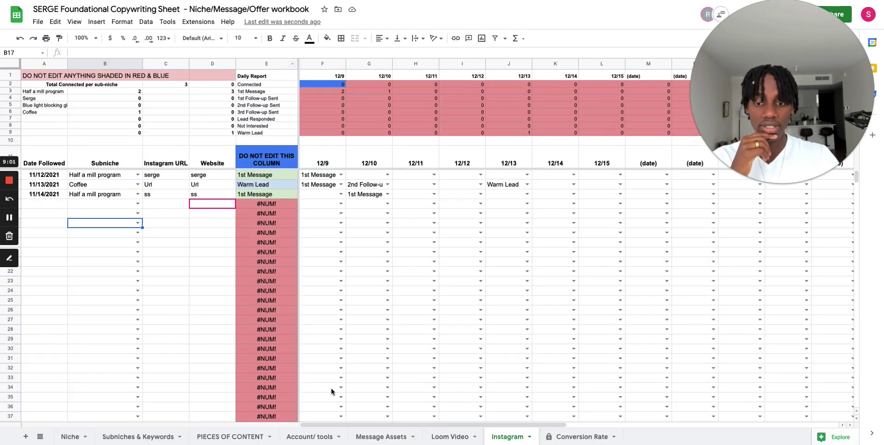
left_click(450, 438)
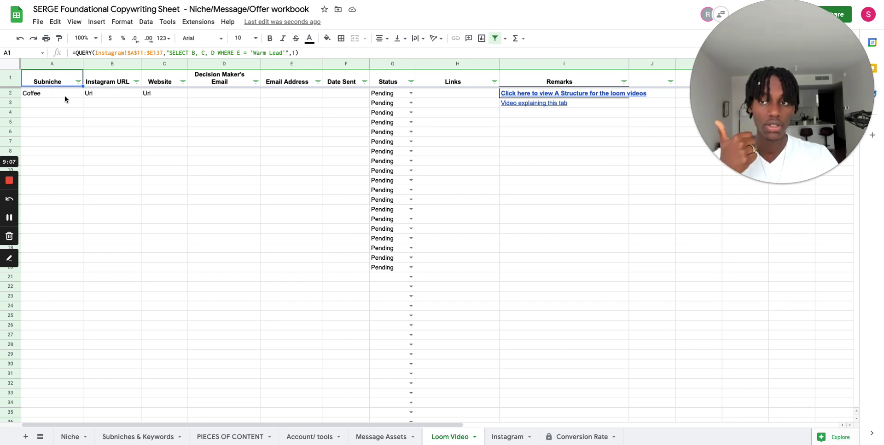
Review the Coffee lead's Instagram URL, website and email fields on the Loom Video sheet
left_click(123, 95)
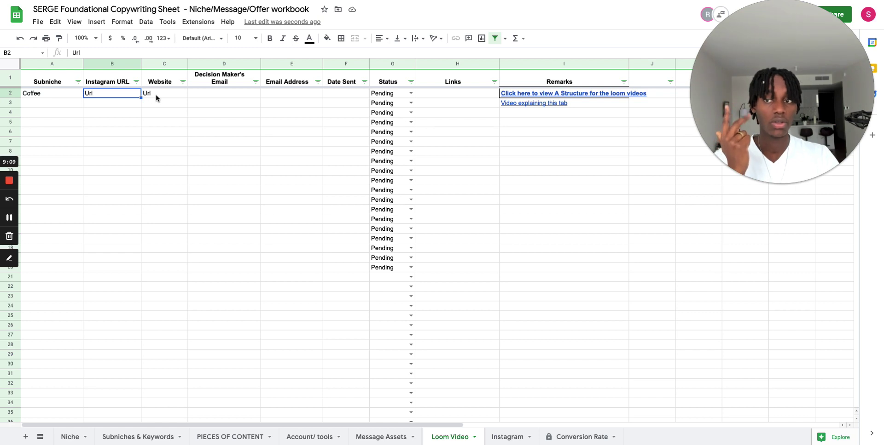
left_click(158, 95)
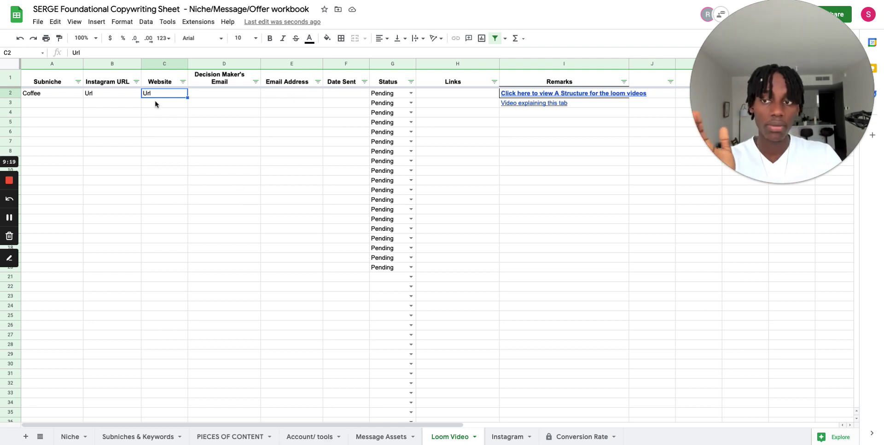
left_click(291, 98)
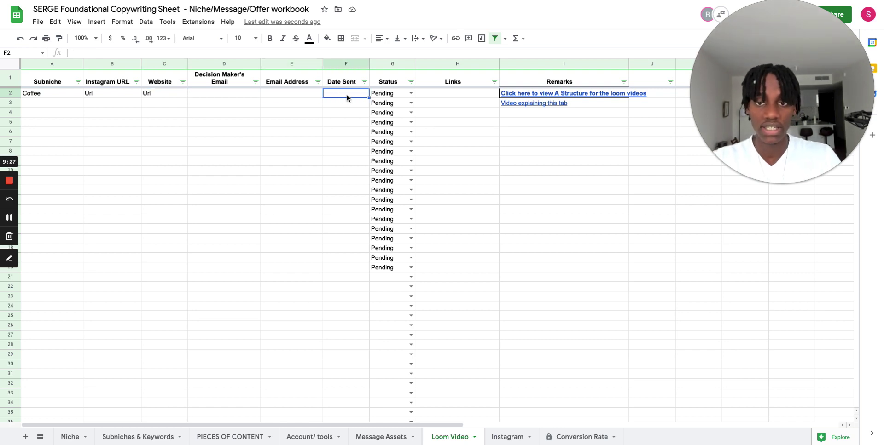
Change the G2 status from Pending to Viewed using its dropdown
left_click(410, 93)
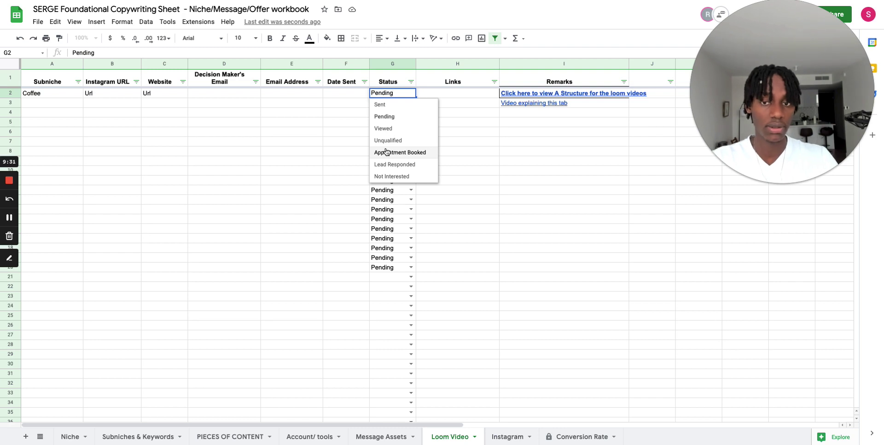
left_click(273, 144)
left_click(411, 94)
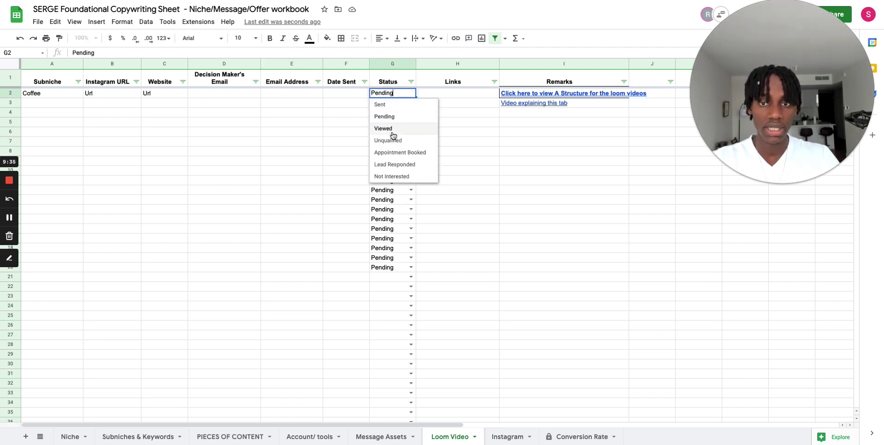
left_click(384, 128)
left_click(329, 126)
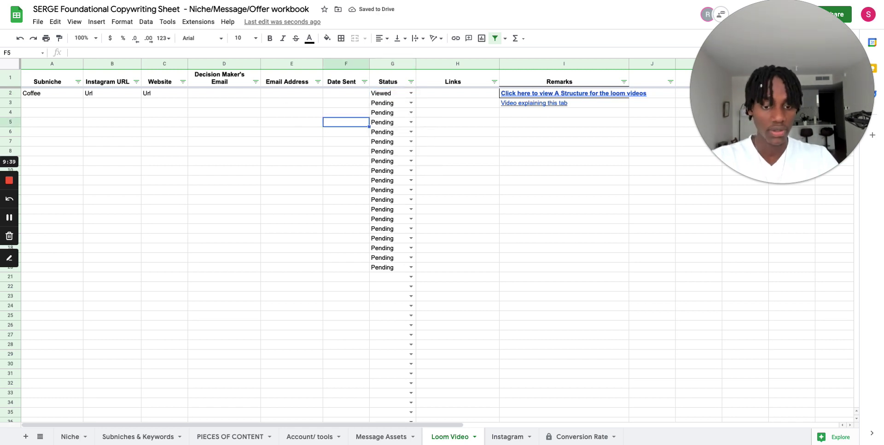
scroll(367, 382, "down", 10)
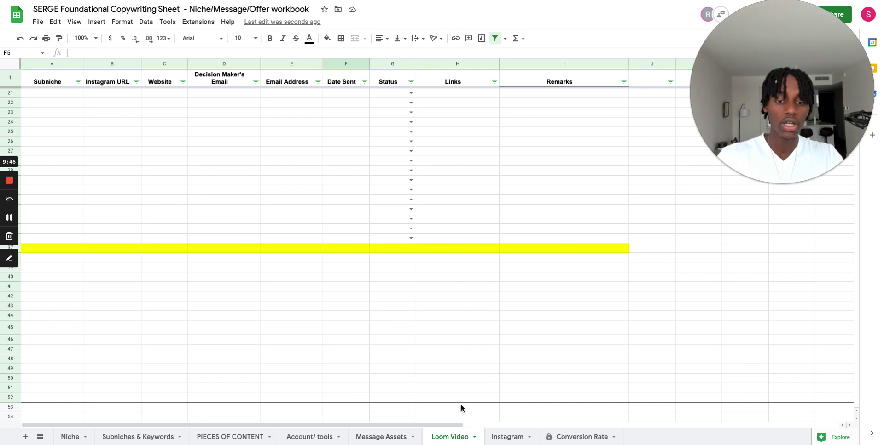
Review the Conversion Rate sheet's #DIV/0! errors, then return to the Twiz.io Consolidated Loom Video sheet
left_click(569, 439)
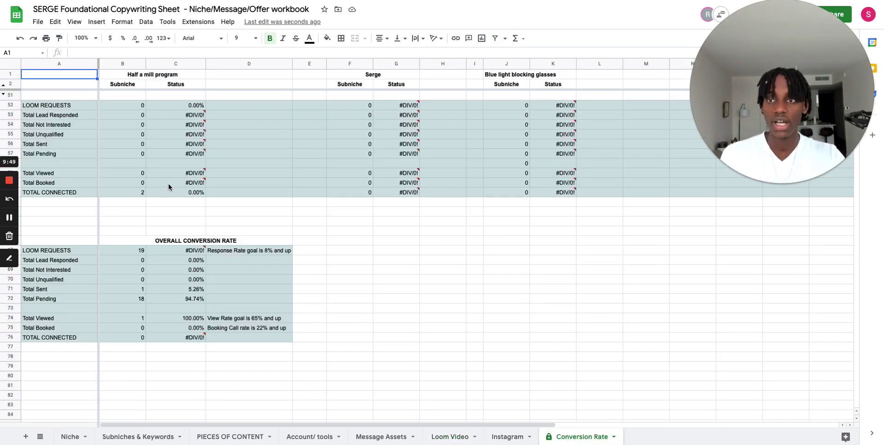
mouse_move(175, 183)
left_click(361, 300)
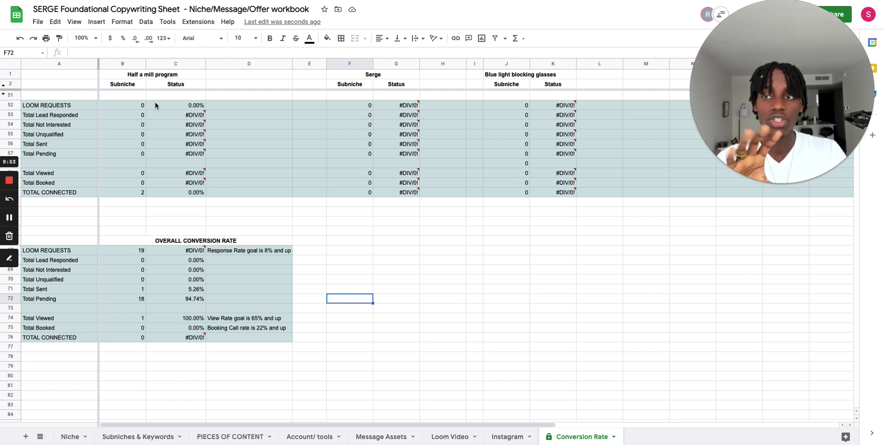
mouse_move(206, 135)
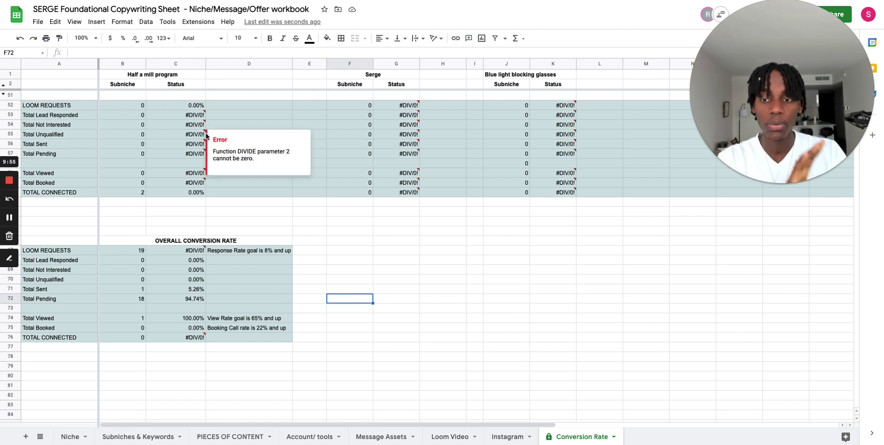
key("ctrl+Tab")
scroll(313, 336, "down", 20)
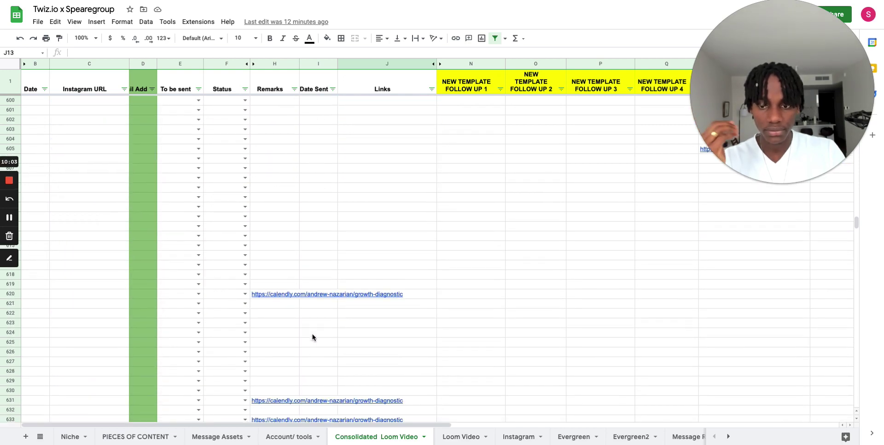
Check the Twiz.io yellow totals table, then go back to the template's Conversion Rate sheet
scroll(318, 337, "down", 8)
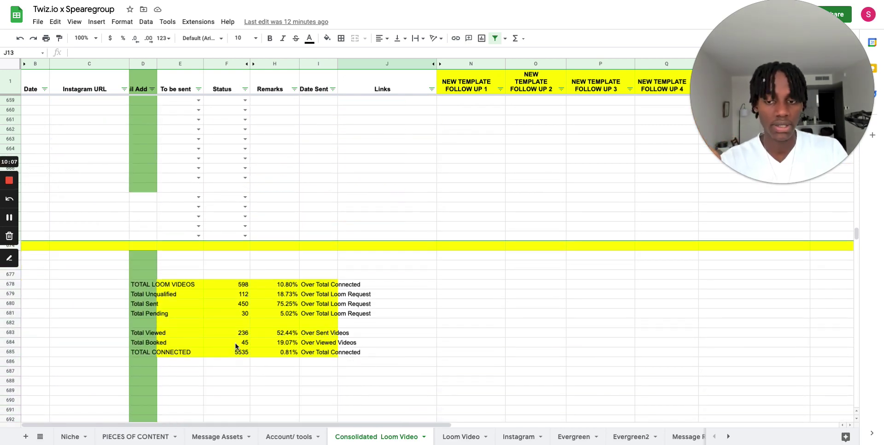
left_click(235, 362)
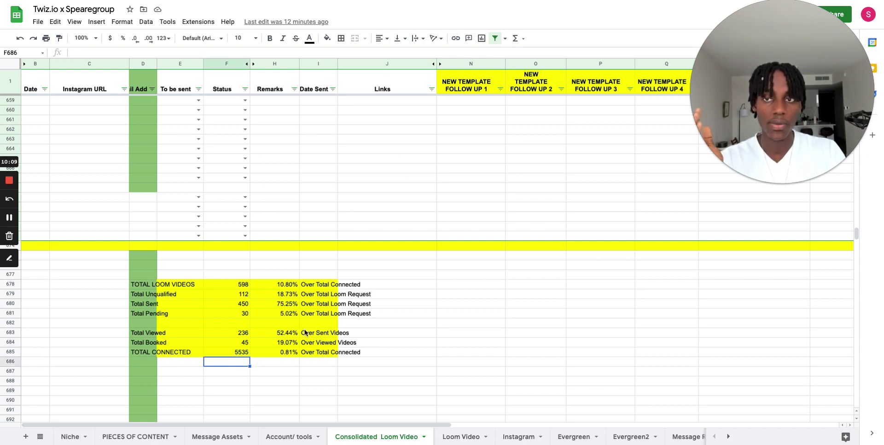
mouse_move(324, 1)
left_click(295, 0)
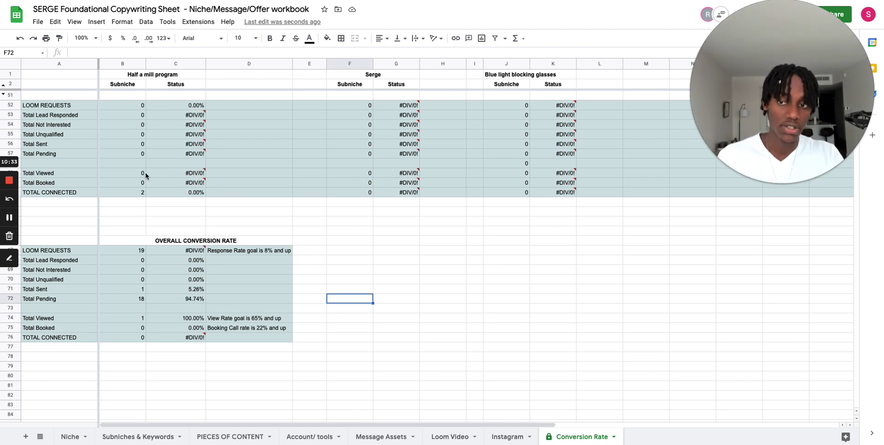
mouse_move(149, 177)
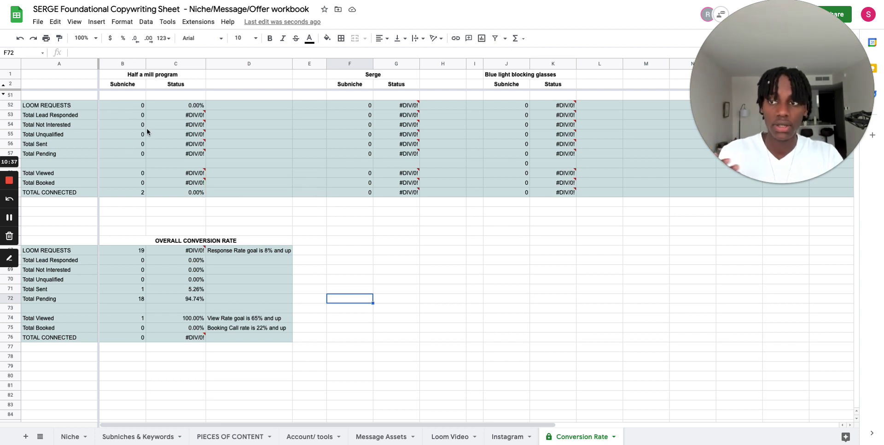
left_click(137, 181)
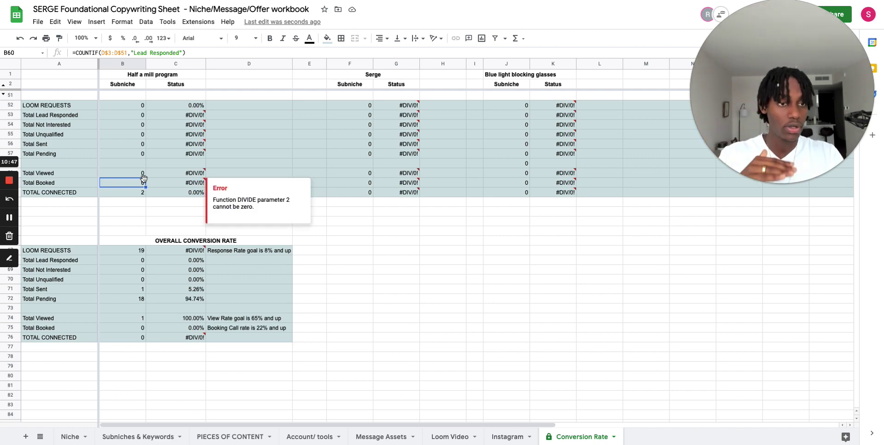
scroll(441, 173, "right", 6)
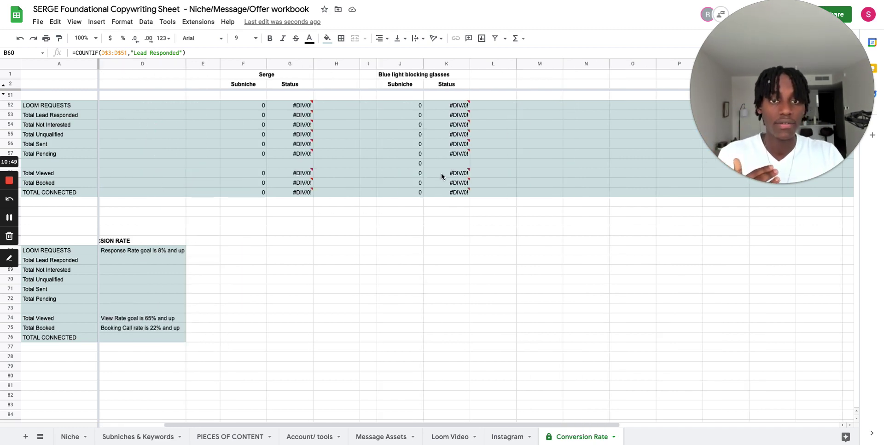
scroll(441, 172, "left", 6)
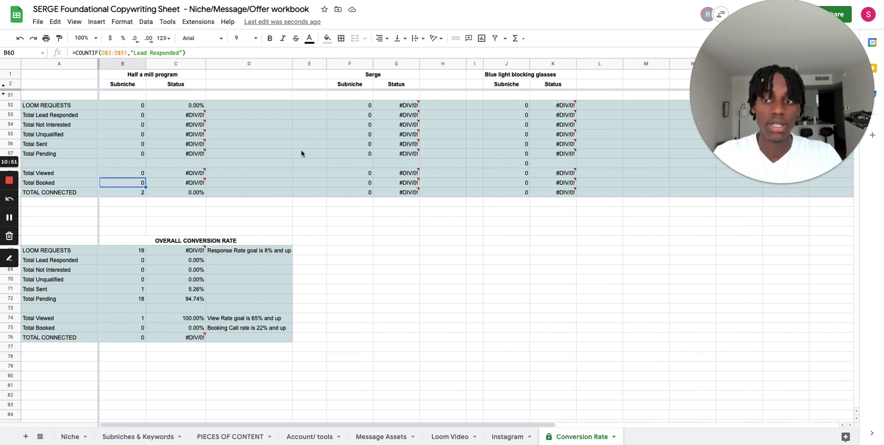
left_click(282, 214)
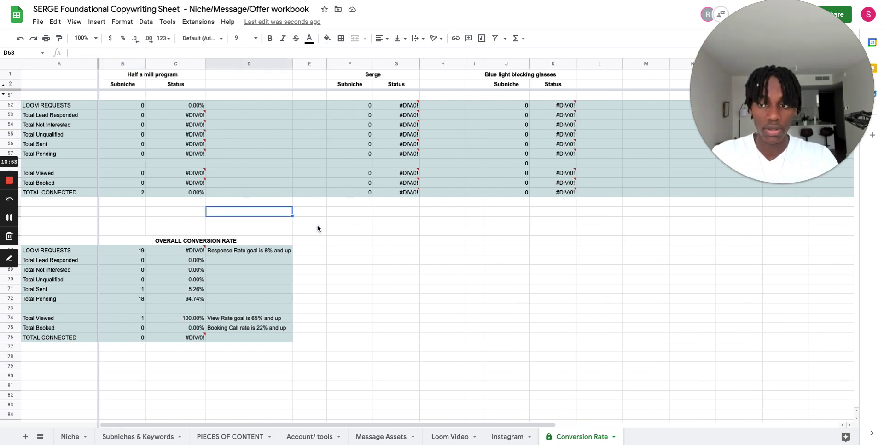
left_click_drag(58, 223, 298, 369)
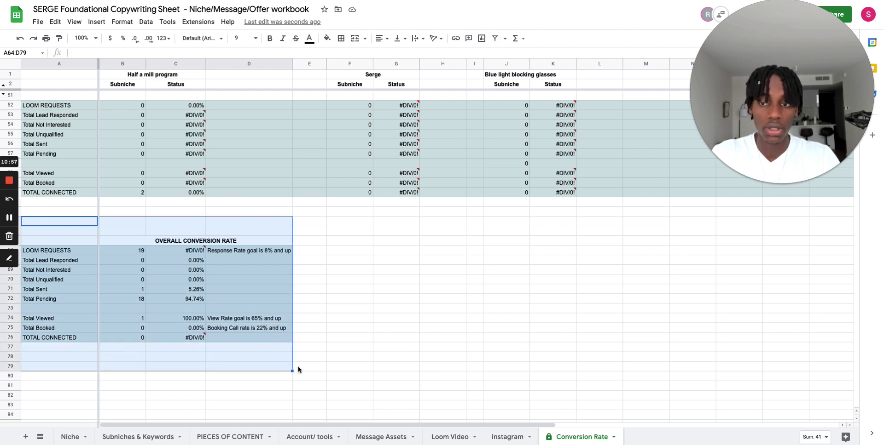
left_click(325, 339)
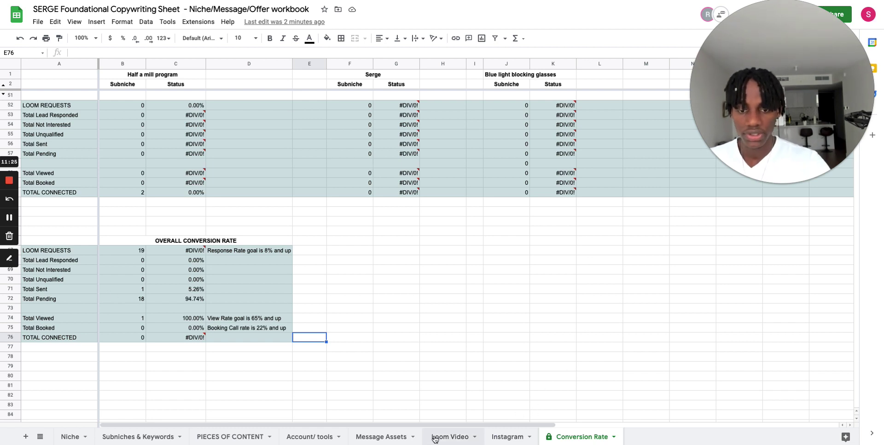
On the Instagram sheet, set B15's subniche to the second listed option, Serge
left_click(515, 439)
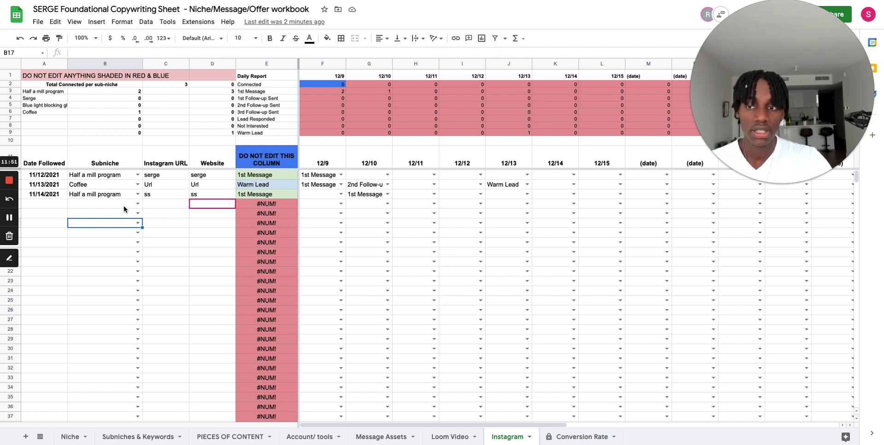
left_click(138, 204)
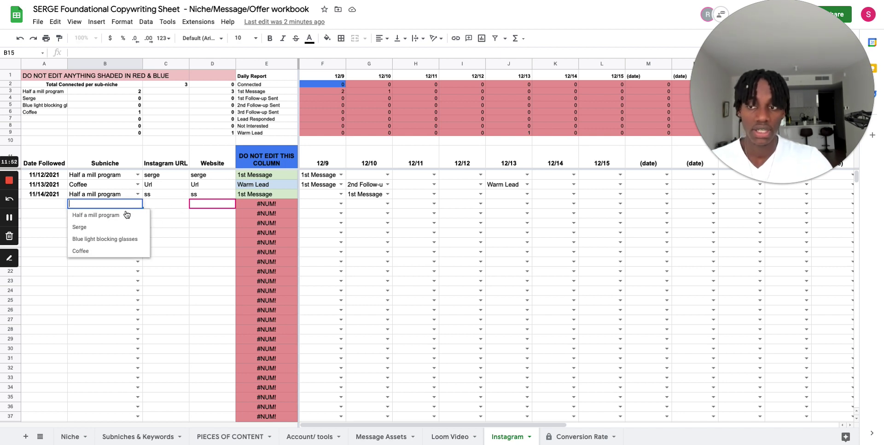
left_click(119, 227)
left_click(166, 208)
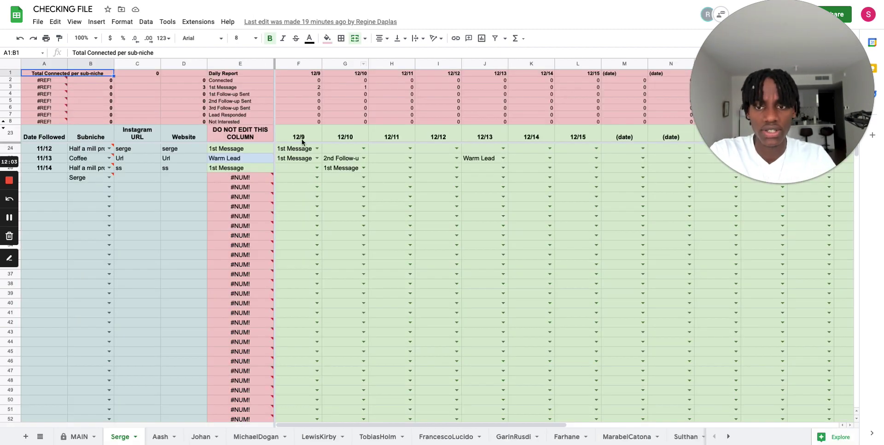
Browse each team member's sheet in CHECKING FILE, ending back on the first one
left_click(161, 439)
left_click(202, 440)
left_click(239, 440)
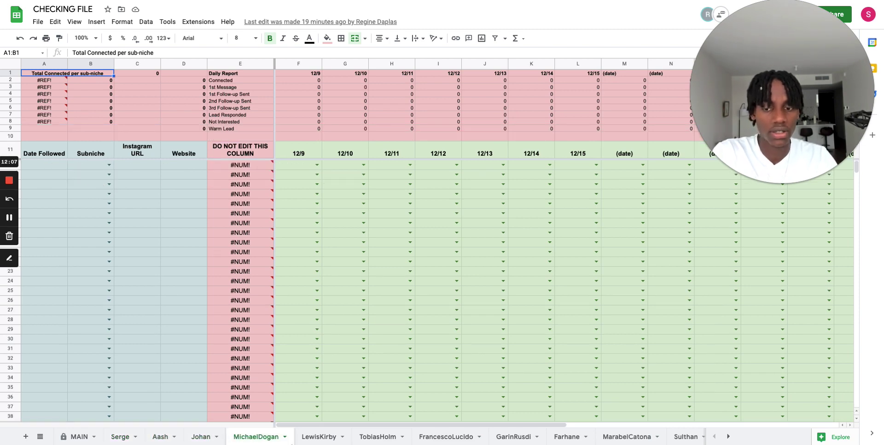
left_click(311, 439)
left_click(371, 439)
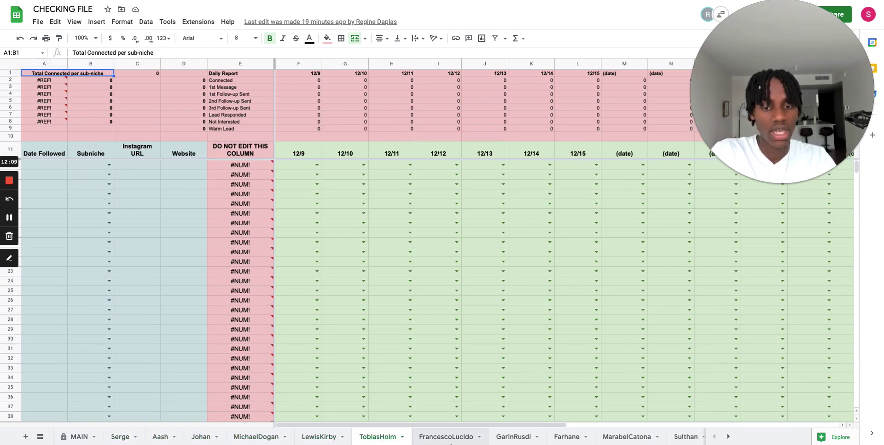
left_click(452, 439)
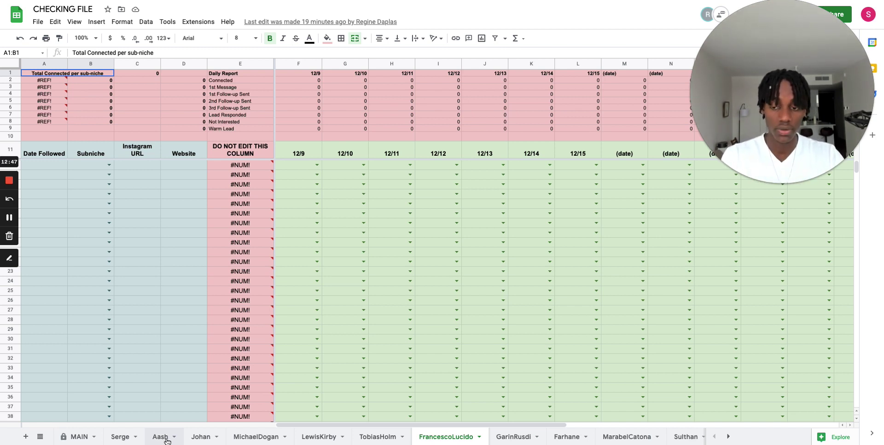
left_click(121, 438)
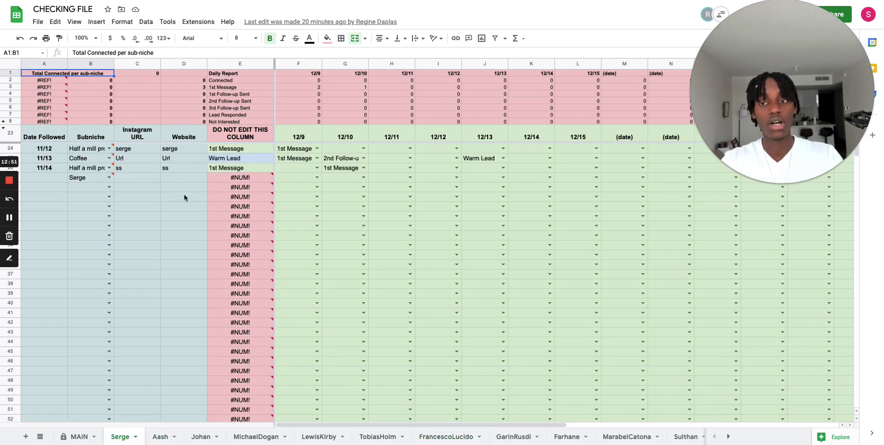
Inspect the checking file's #NUM! INDEX out-of-range errors, then return to the SERGE workbook
left_click(244, 1)
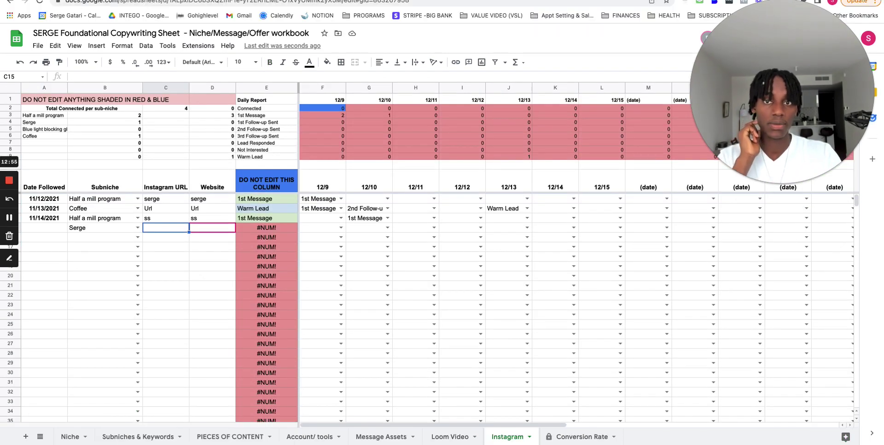
left_click(283, 1)
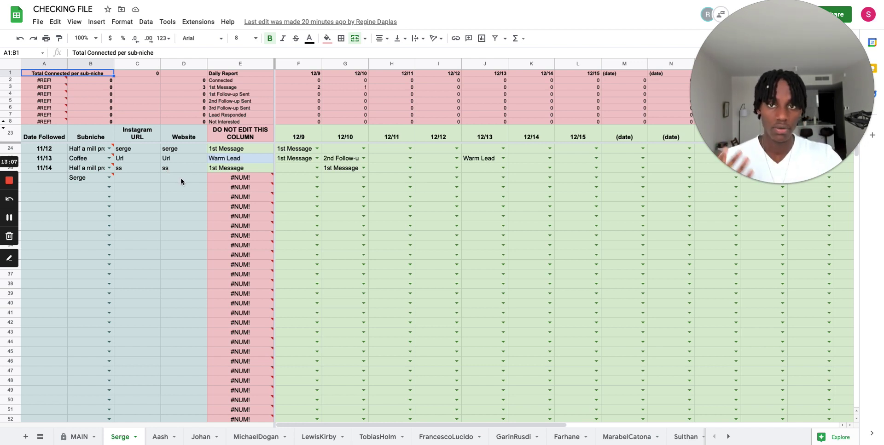
mouse_move(249, 261)
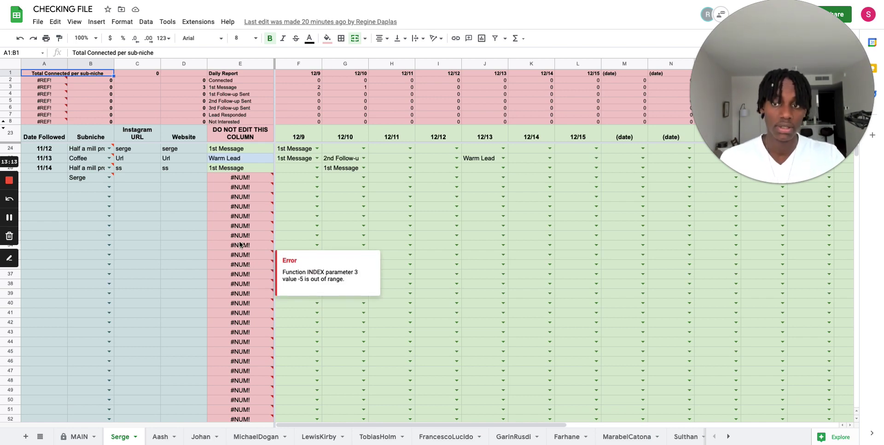
mouse_move(215, 180)
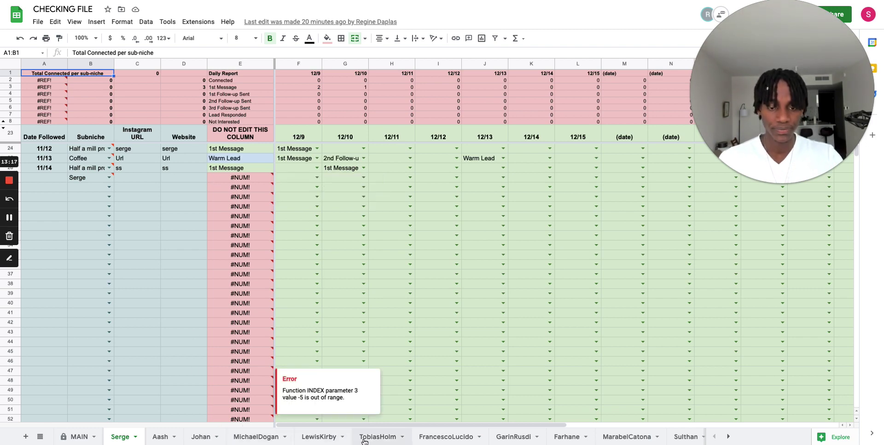
scroll(435, 436, "right", 3)
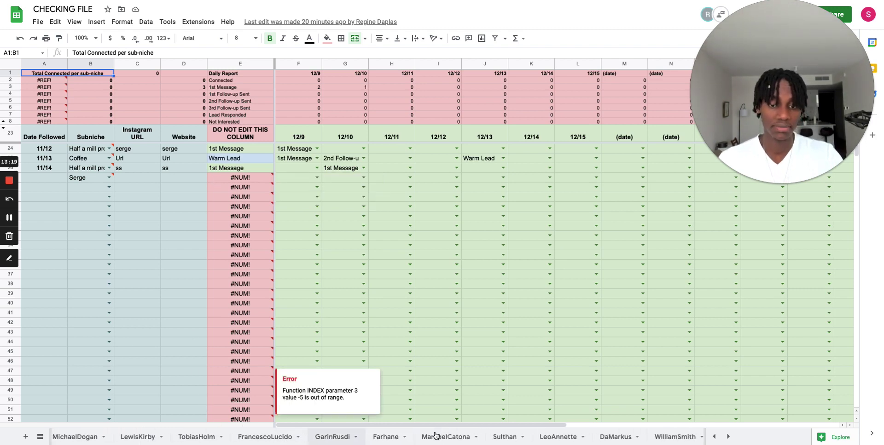
scroll(435, 436, "right", 3)
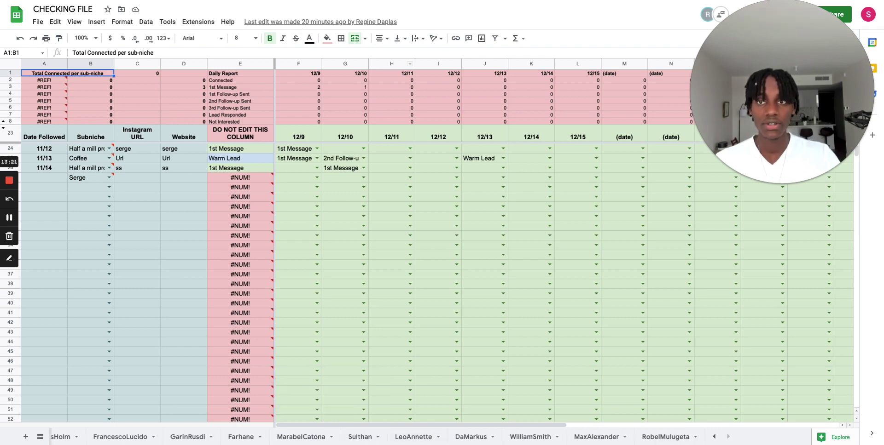
key("ctrl+Tab")
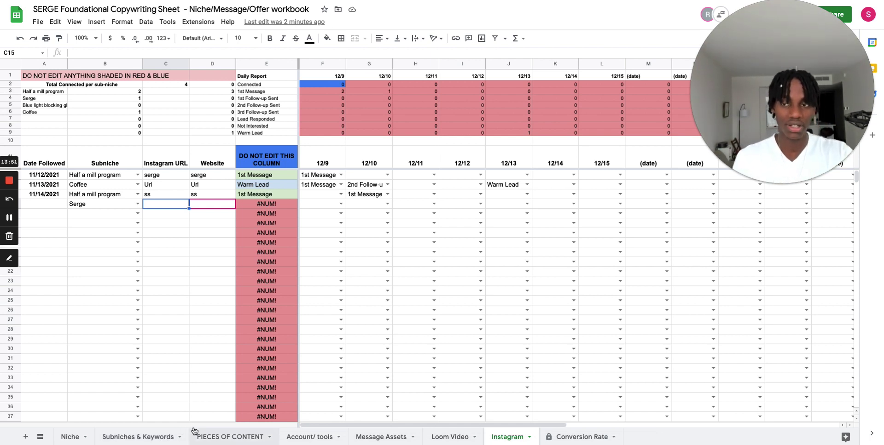
On Subniches & Keywords, rename A4 and A5 to Message 1 and Message 2
left_click(137, 204)
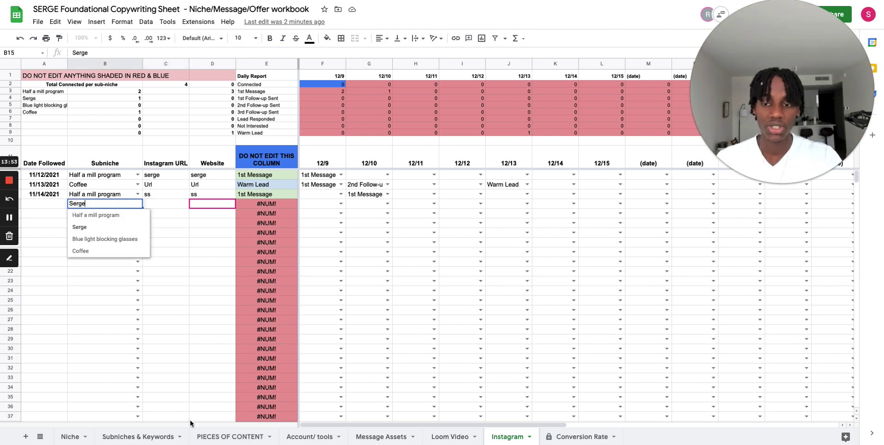
left_click(159, 437)
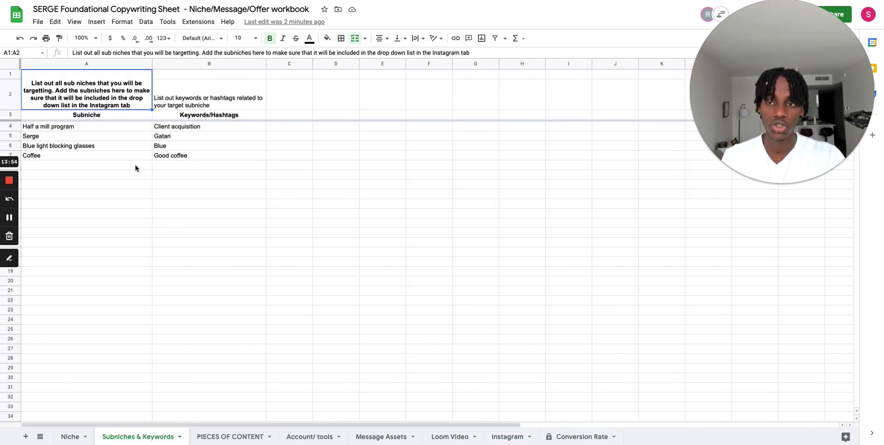
left_click(94, 129)
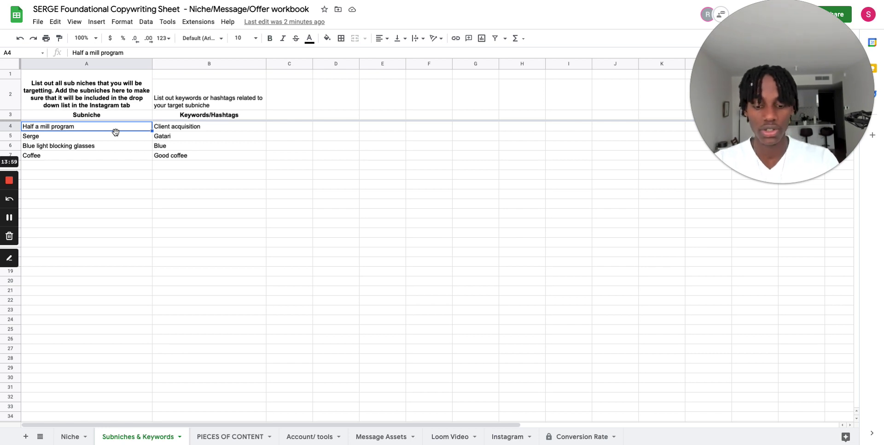
type("Message 1")
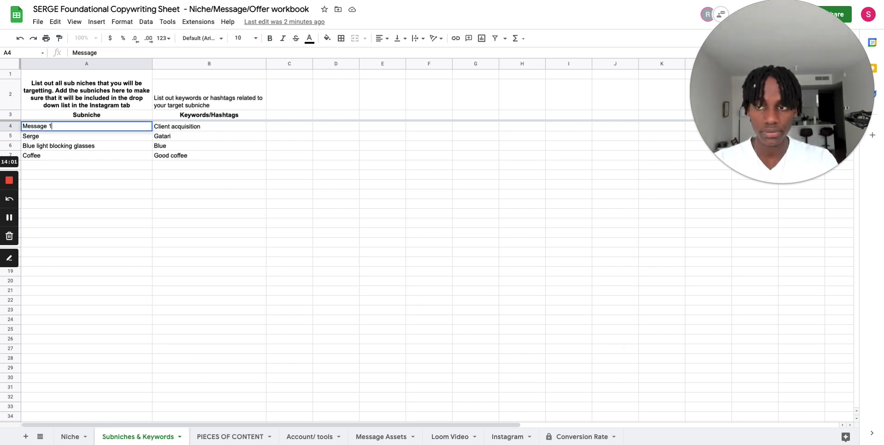
left_click(99, 137)
type("Mes")
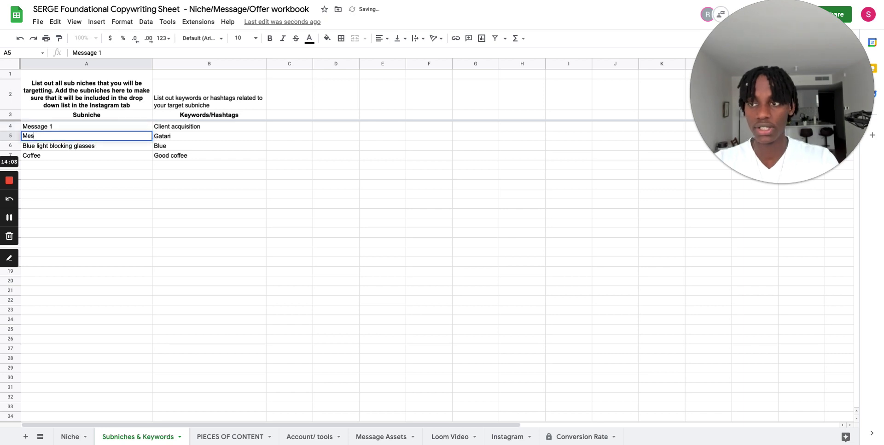
type("sage 2")
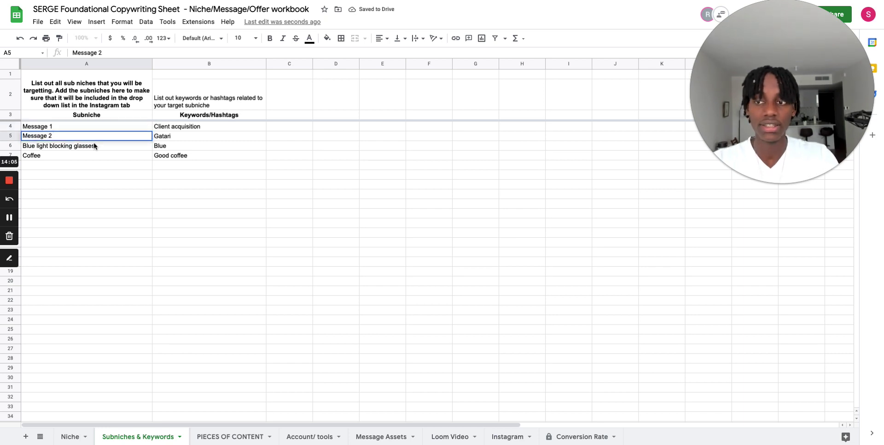
left_click(125, 149)
Describe them in B4 and B5 as 'value video to booked call' and 'straight to booking a call'
left_click(175, 130)
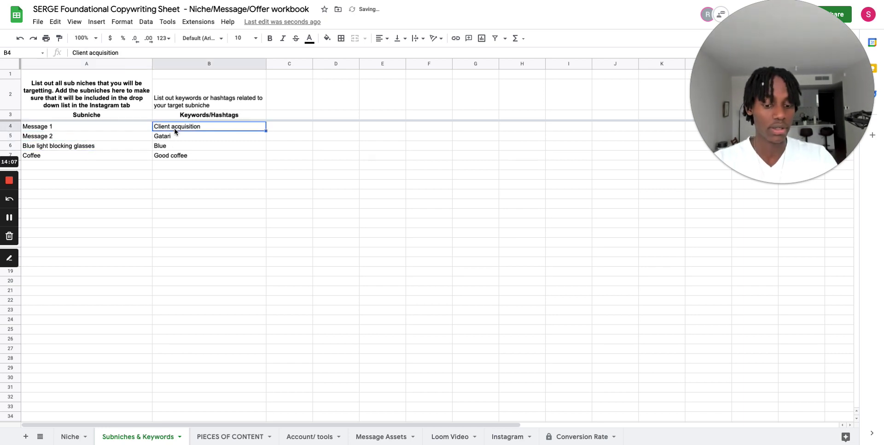
type("loom vid")
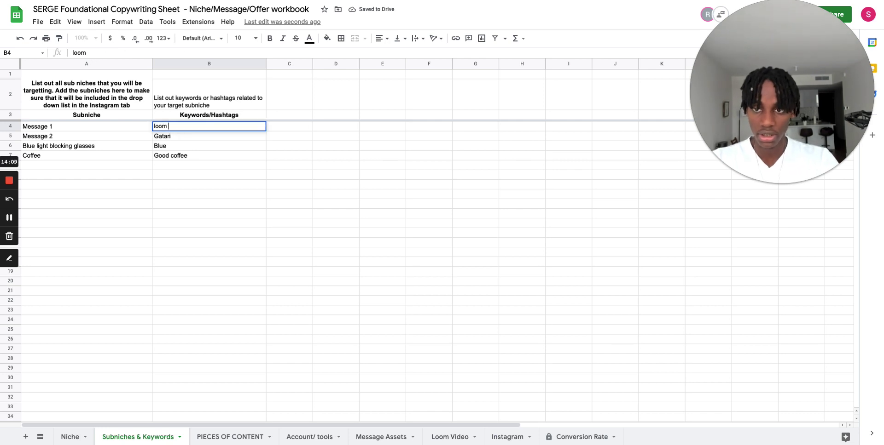
key("BackSpace")
key("BackSpace")
key("BackSpace")
key("BackSpace")
key("BackSpace")
key("BackSpace")
key("BackSpace")
key("BackSpace")
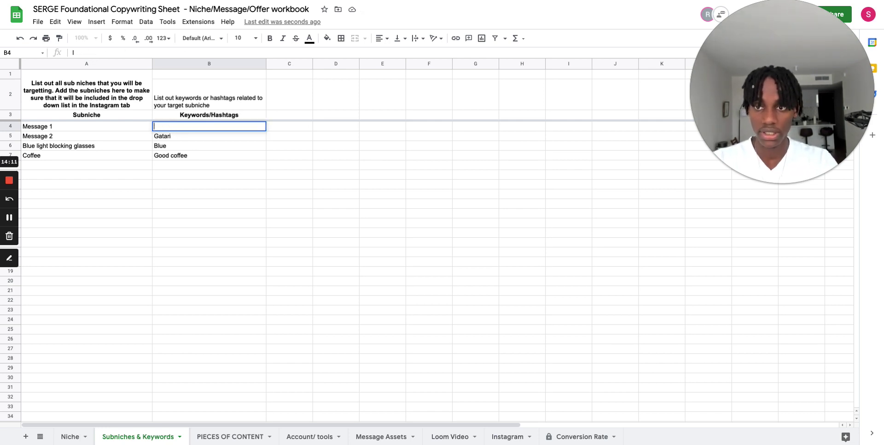
type("value video")
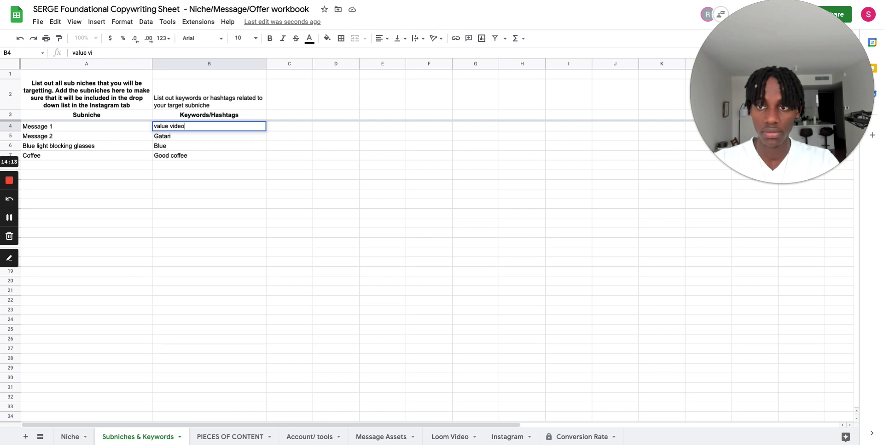
type(" to booked call")
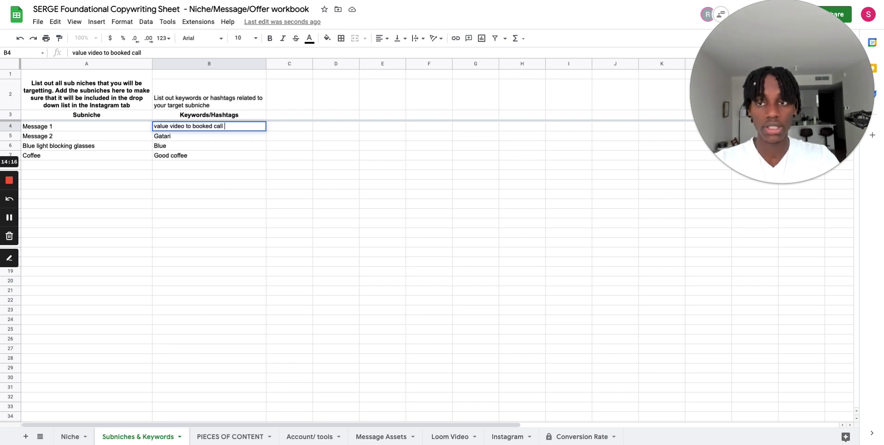
left_click(191, 138)
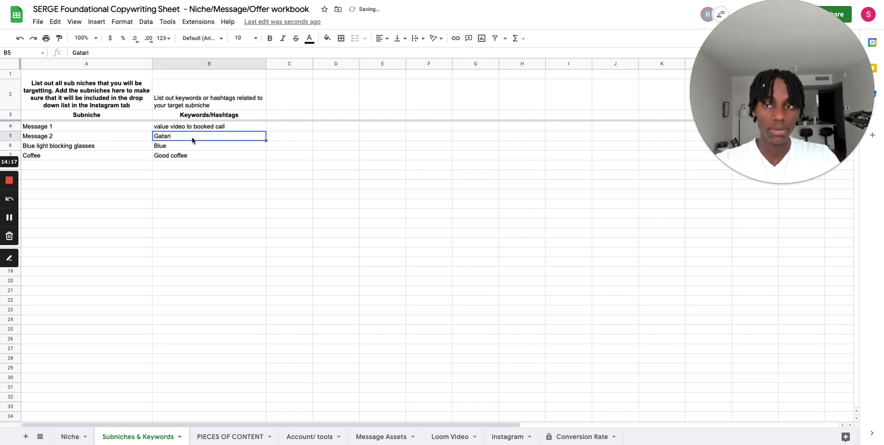
type("stra")
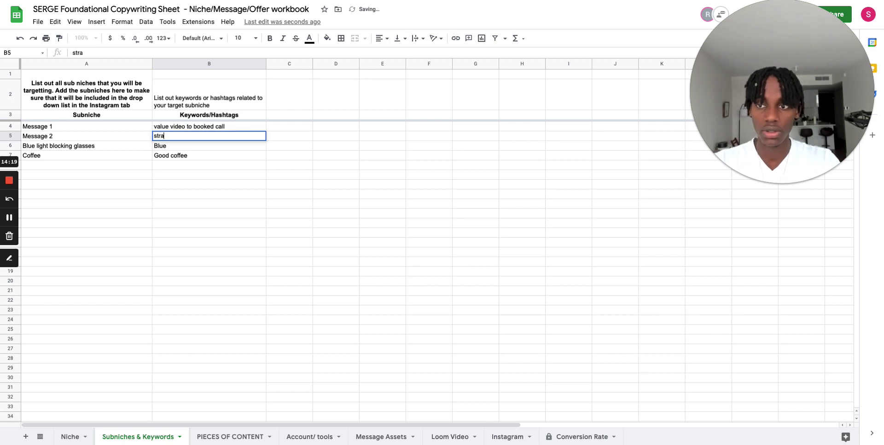
type("ight to b")
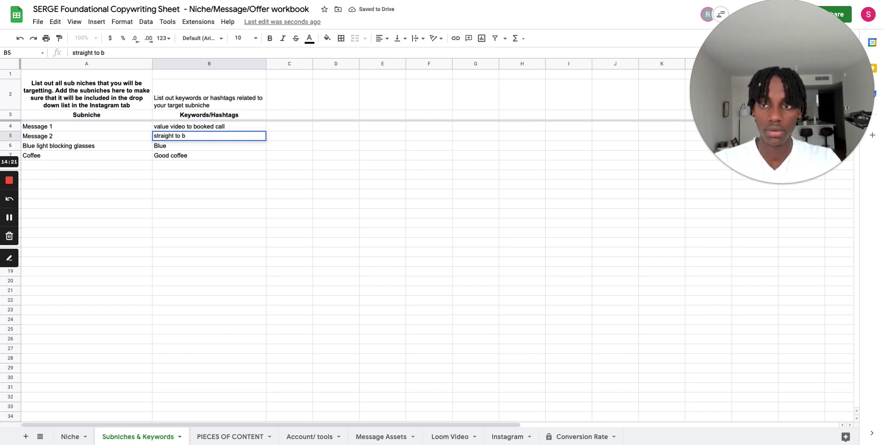
type("ooking a call")
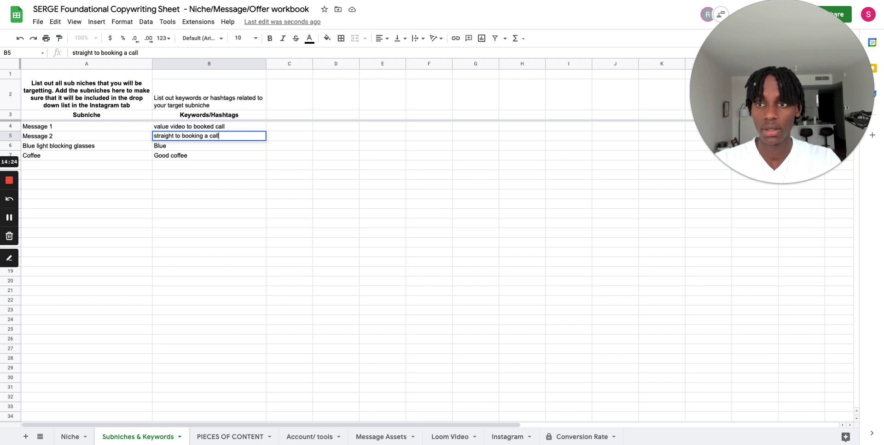
key("Return")
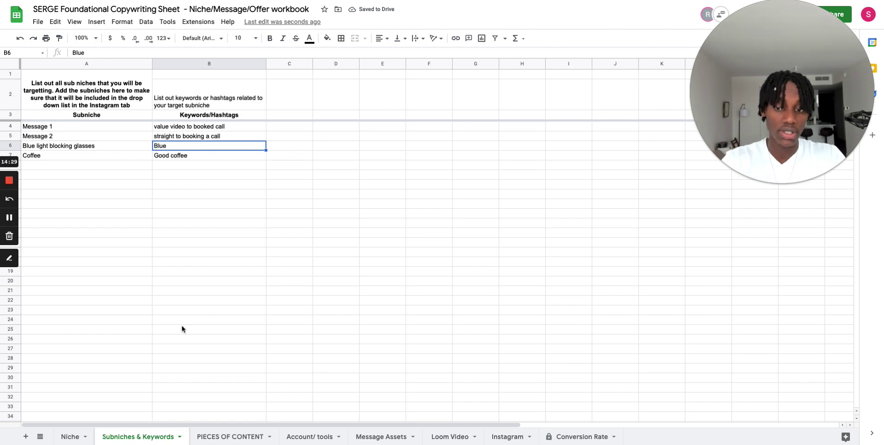
On the Instagram sheet, choose Message 1 in B12 and Message 2 in B13
left_click(502, 437)
left_click(138, 175)
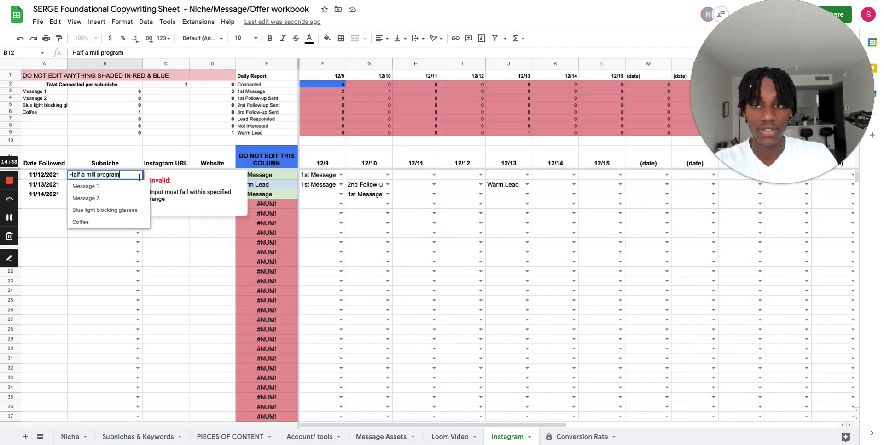
left_click(121, 186)
left_click(137, 185)
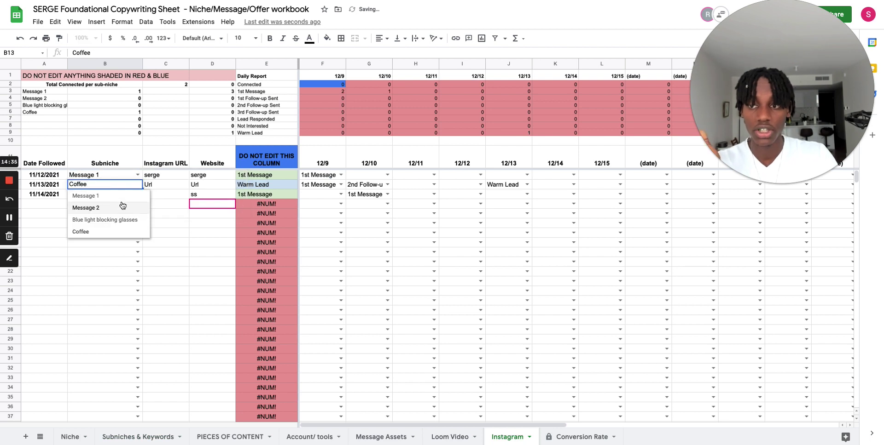
left_click(122, 207)
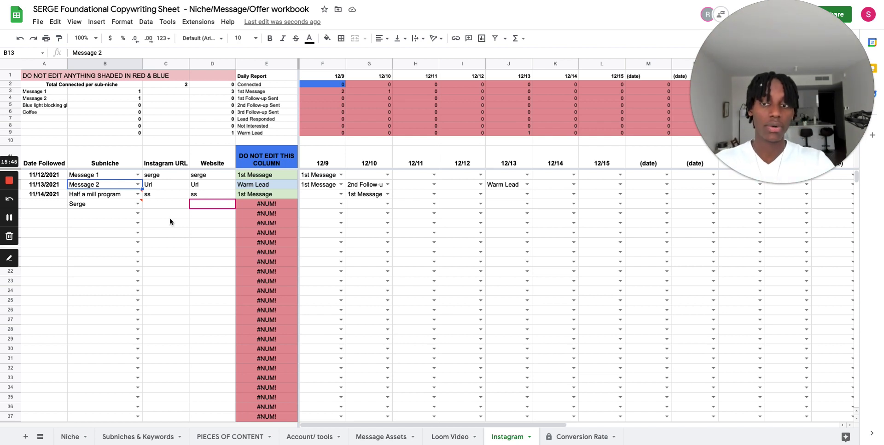
left_click(101, 206)
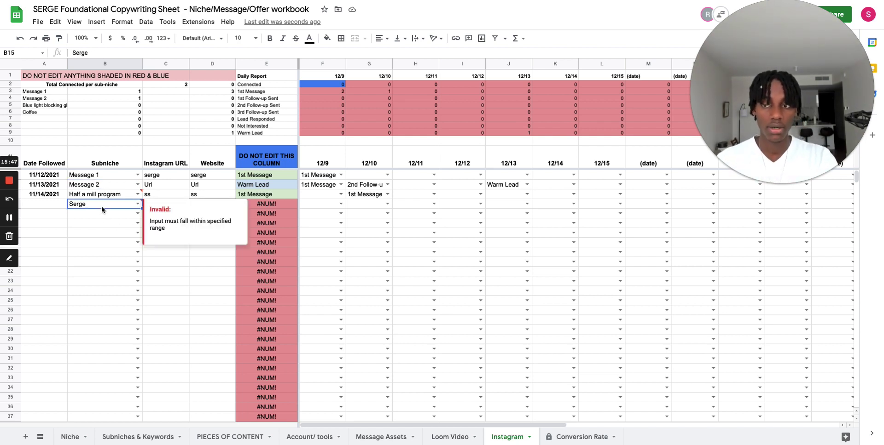